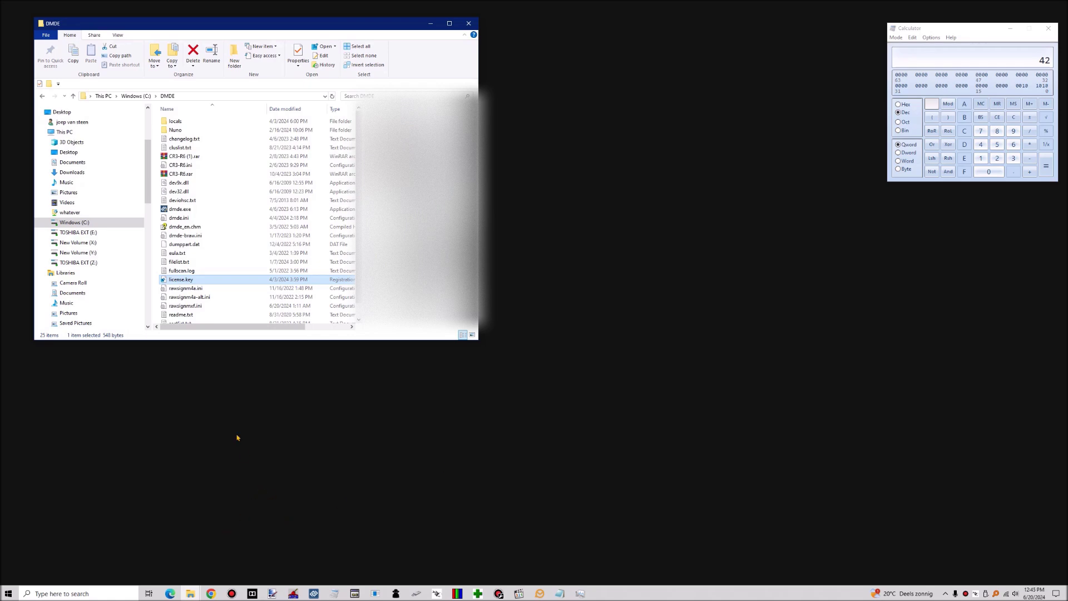
- Launch dmde.exe and allow it to make changes to the device
click(187, 210)
key(F2)
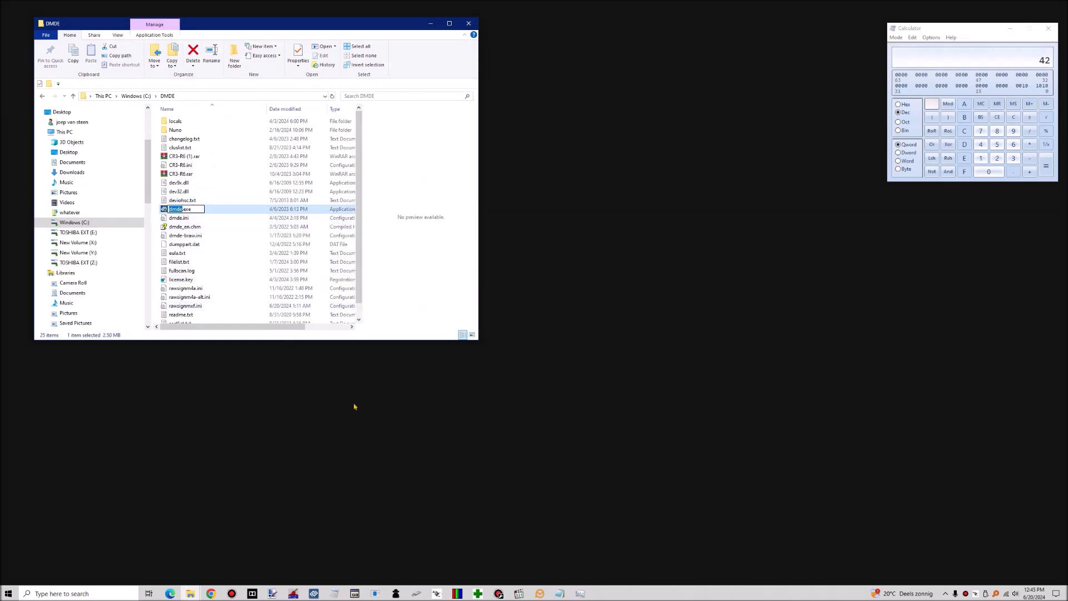
key(Escape)
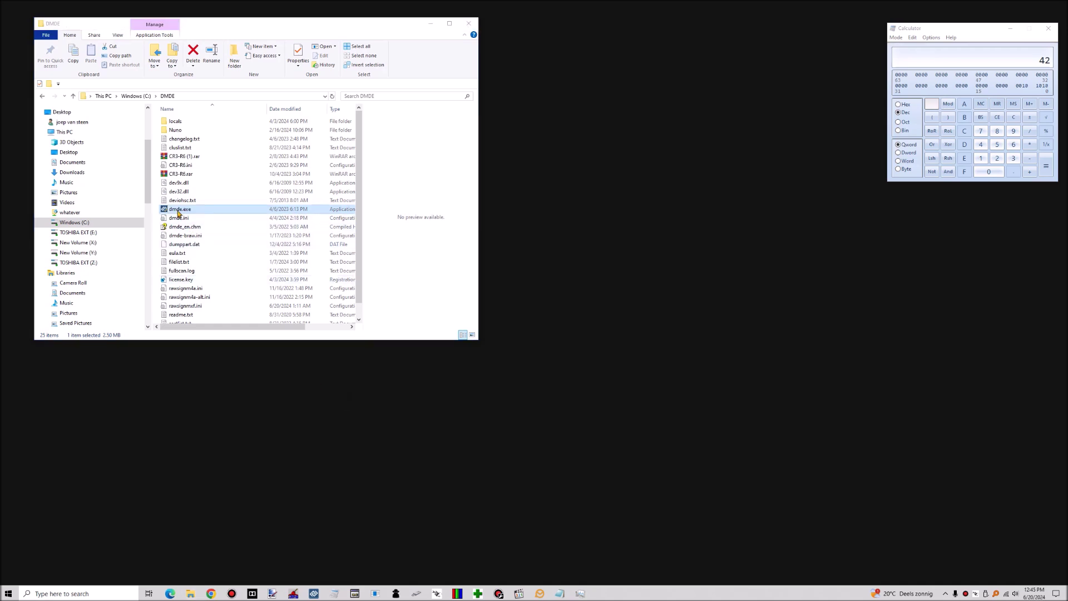
double_click(179, 210)
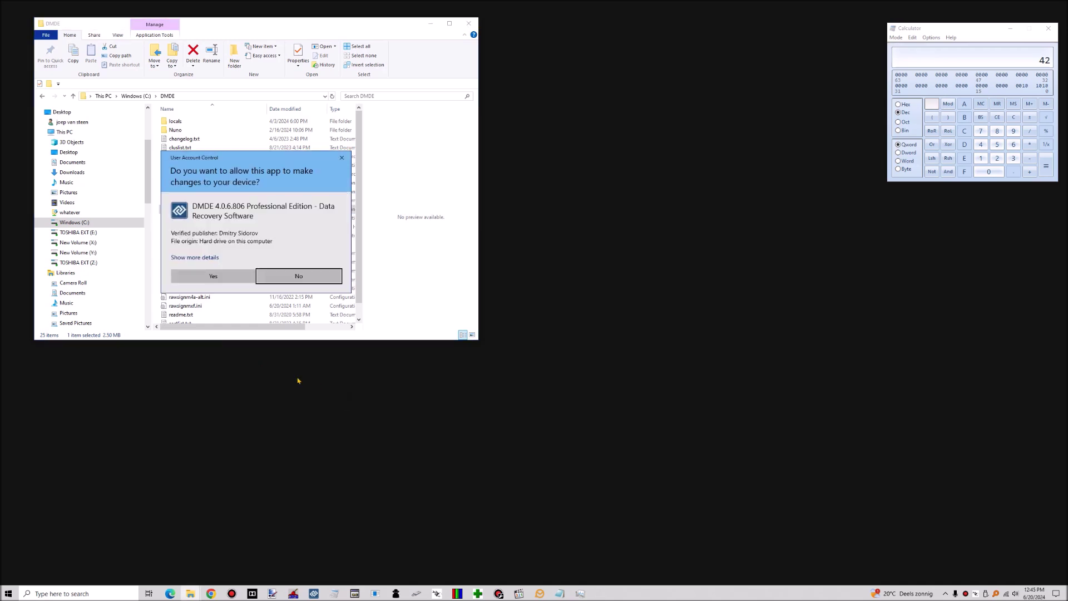
click(231, 277)
- Open the 4.00 TB Toshiba USB disk and select the 105 GB exFAT New Volume
click(527, 269)
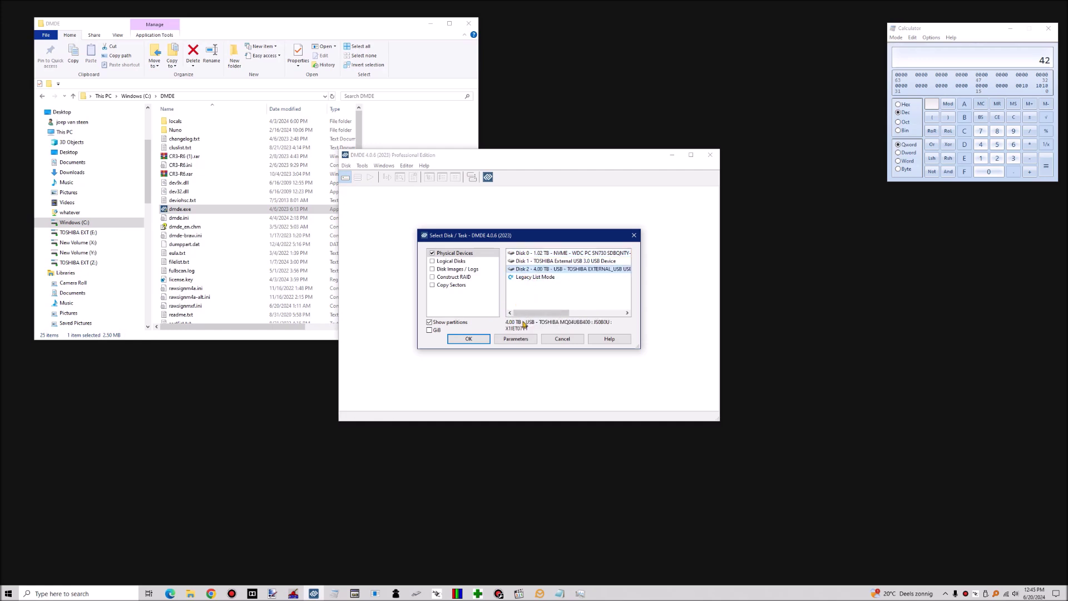
click(482, 339)
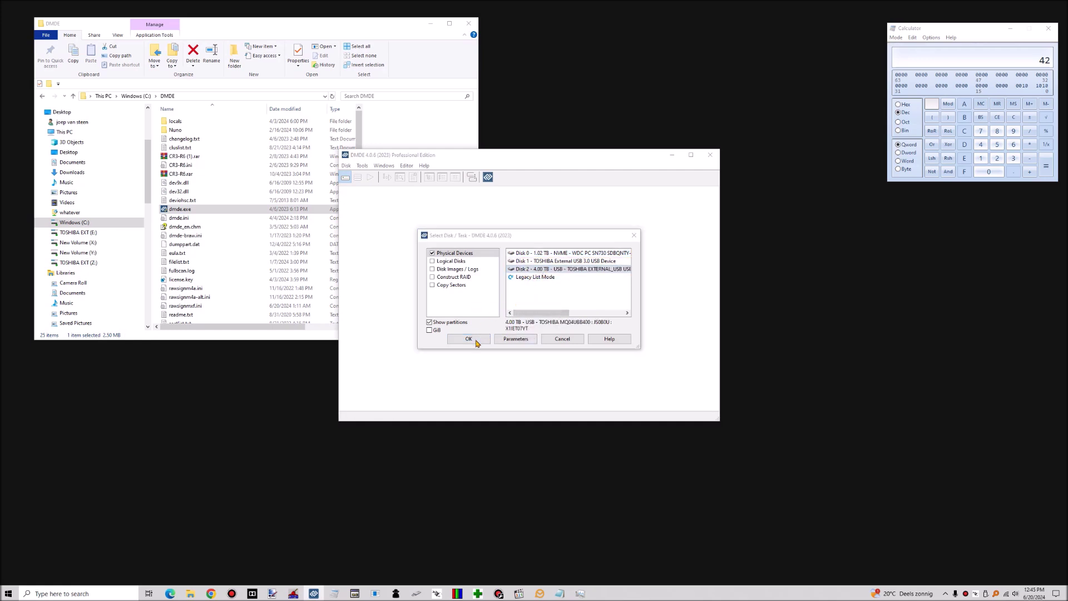
click(507, 333)
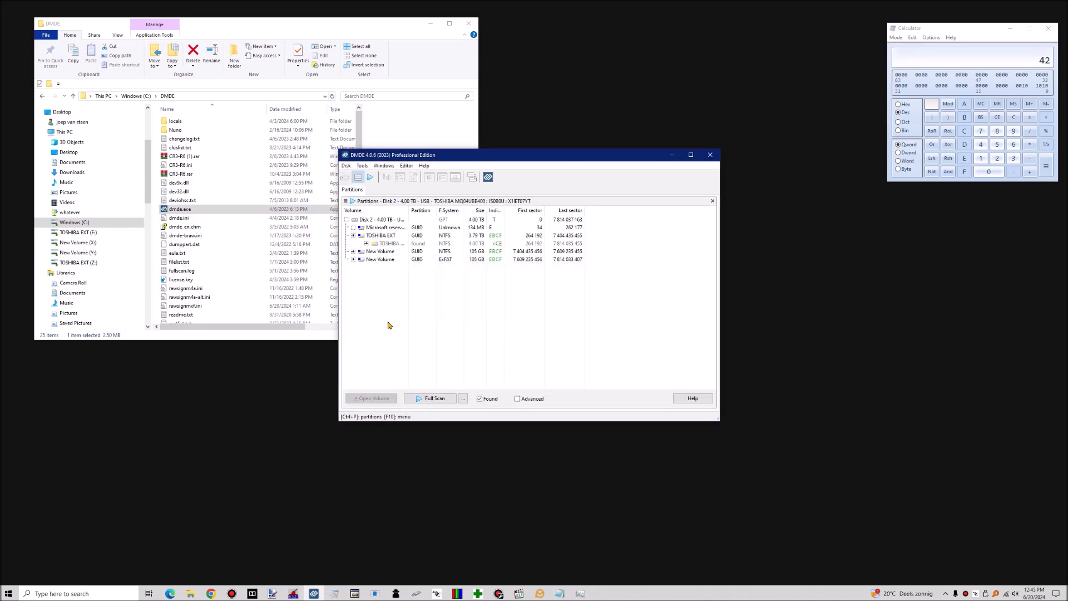
click(382, 259)
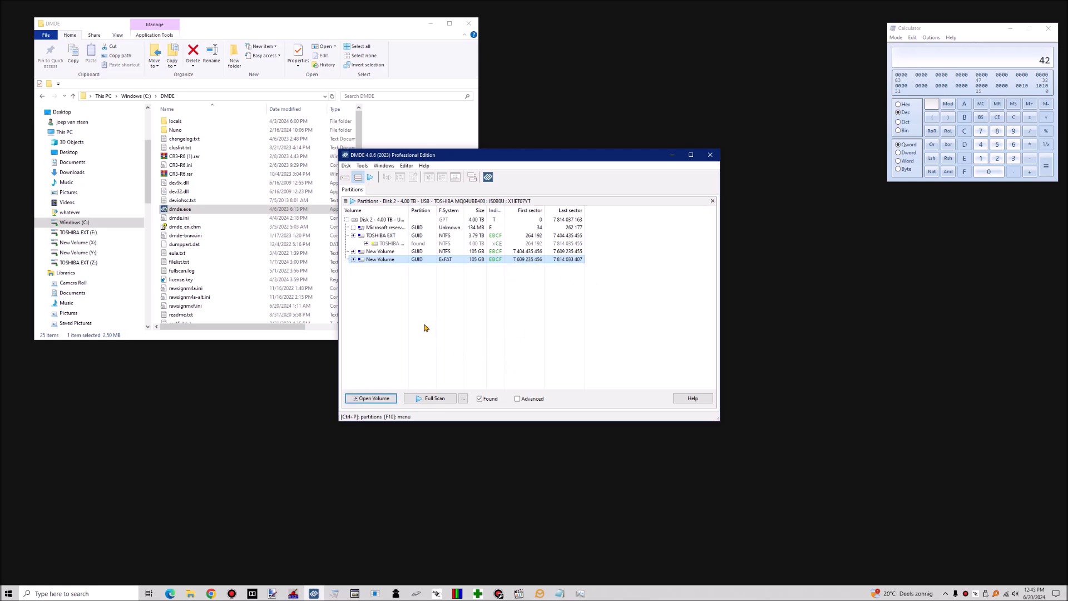
- Choose to scan only the selected 105 GB exFAT partition from the Full Scan options
click(464, 398)
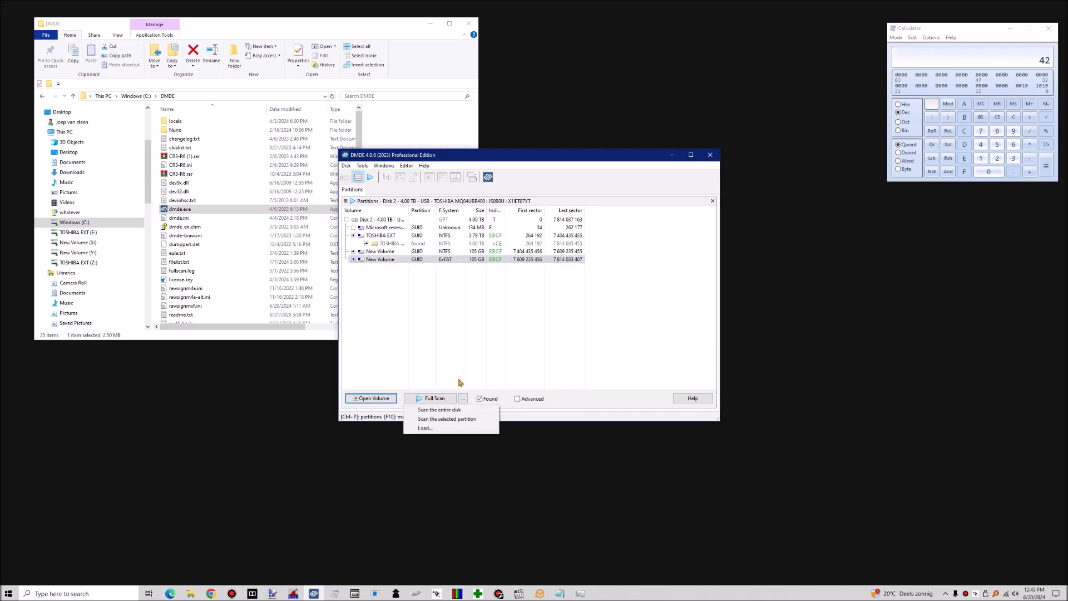
click(456, 421)
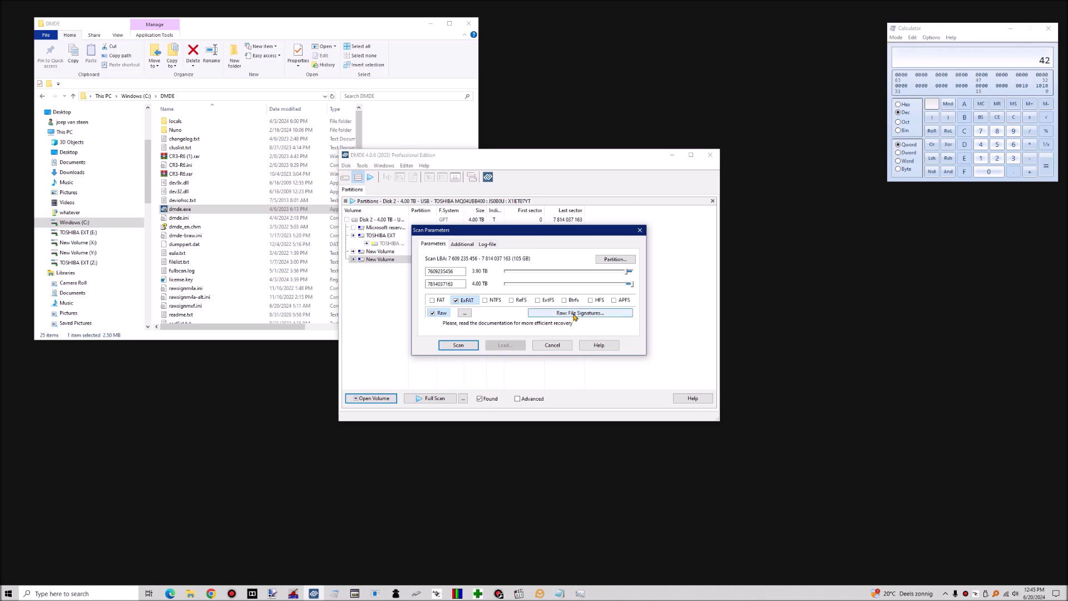
- Browse the raw File Types & Signatures list down to its video formats
click(574, 315)
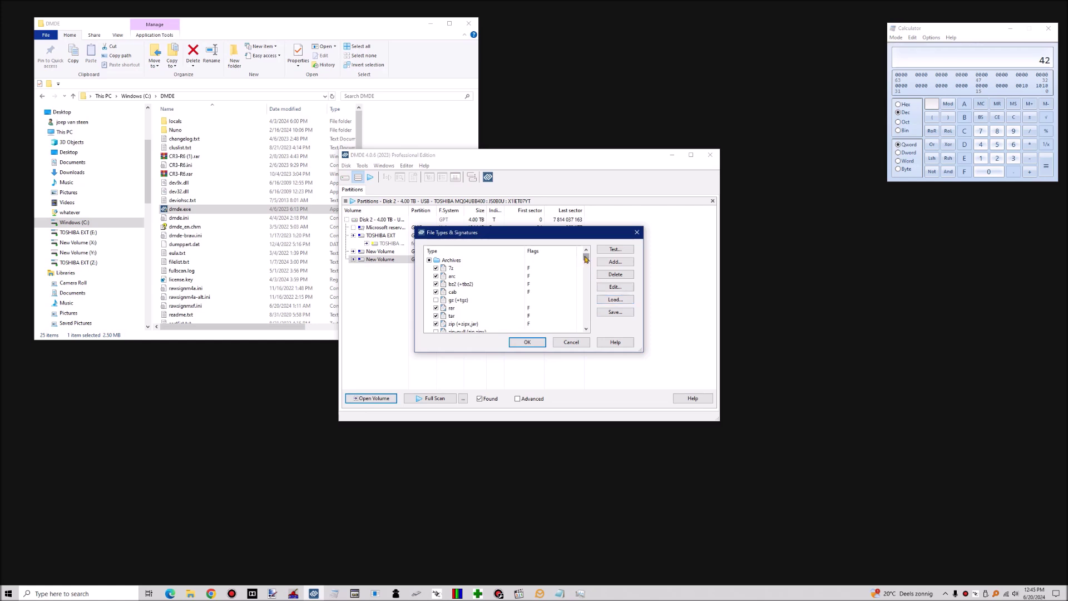
drag(586, 257, 591, 308)
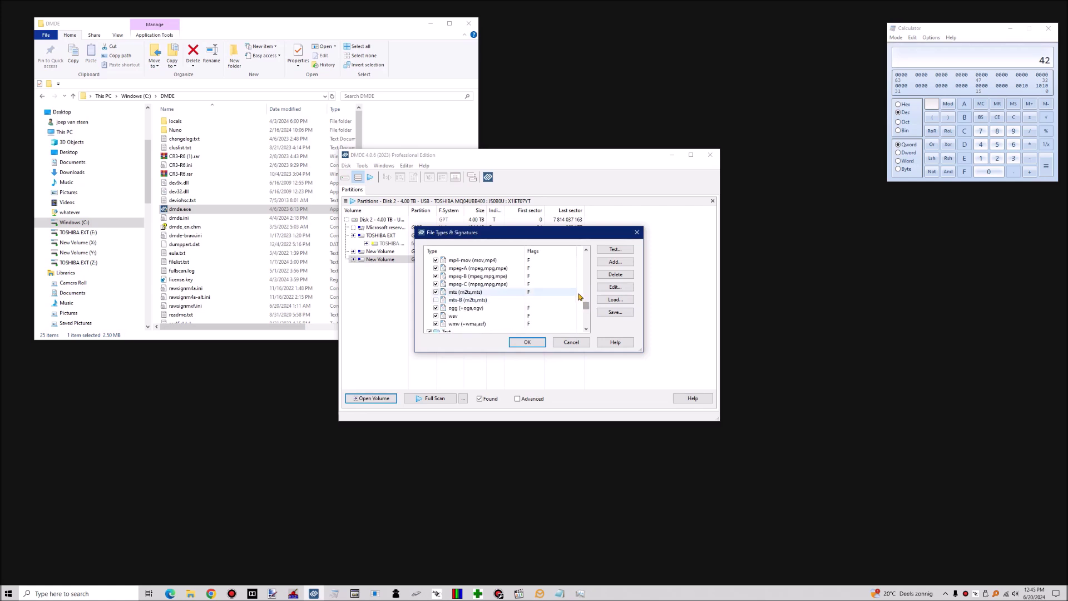
click(617, 311)
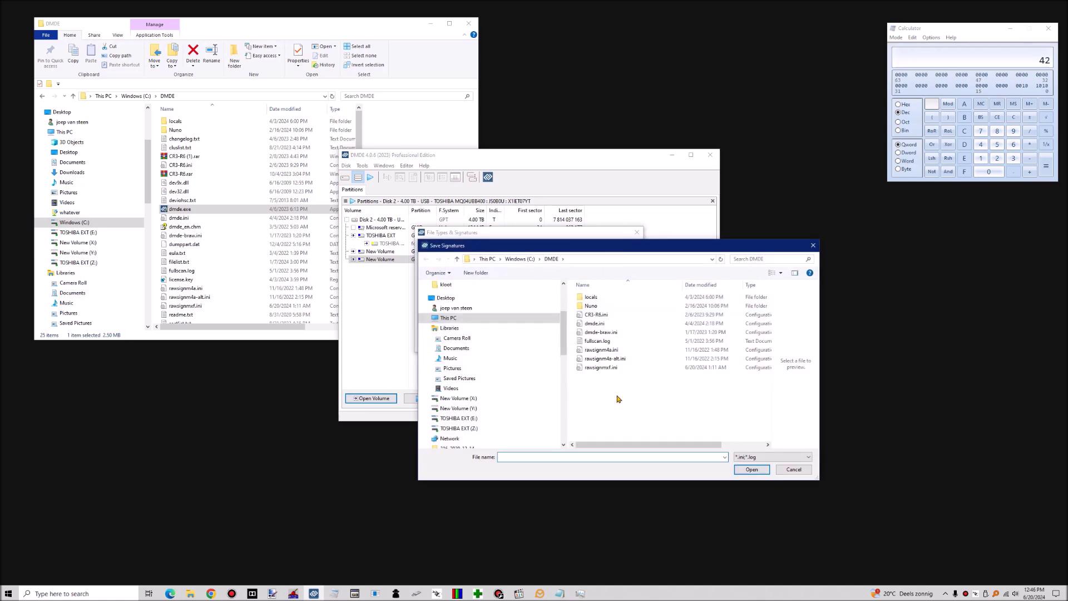
- Load the custom rawsignmxf.ini signature set from the DMDE folder
click(608, 368)
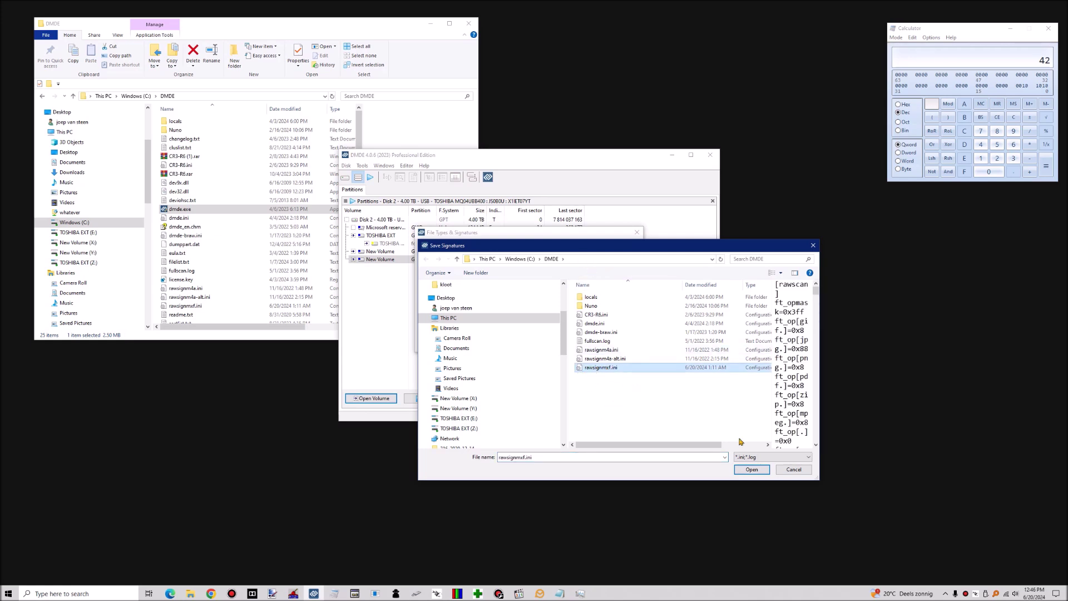
click(752, 470)
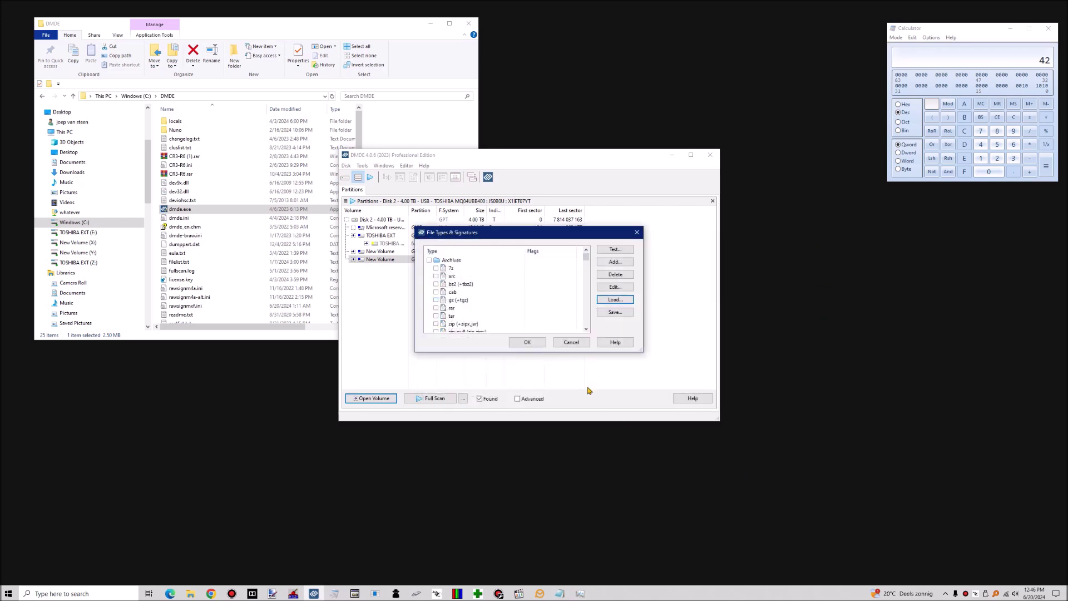
drag(586, 262, 490, 278)
- Test signatures on Downloads\A003C004_240613NL_CANON.MXF, confirm the MXF match, and accept
click(617, 250)
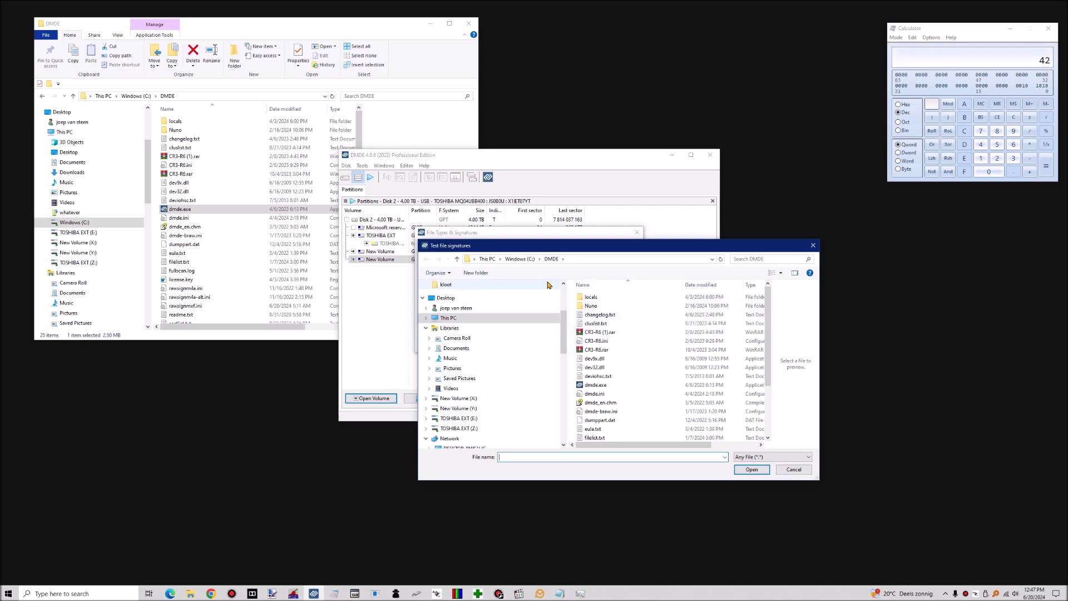
drag(562, 340, 557, 311)
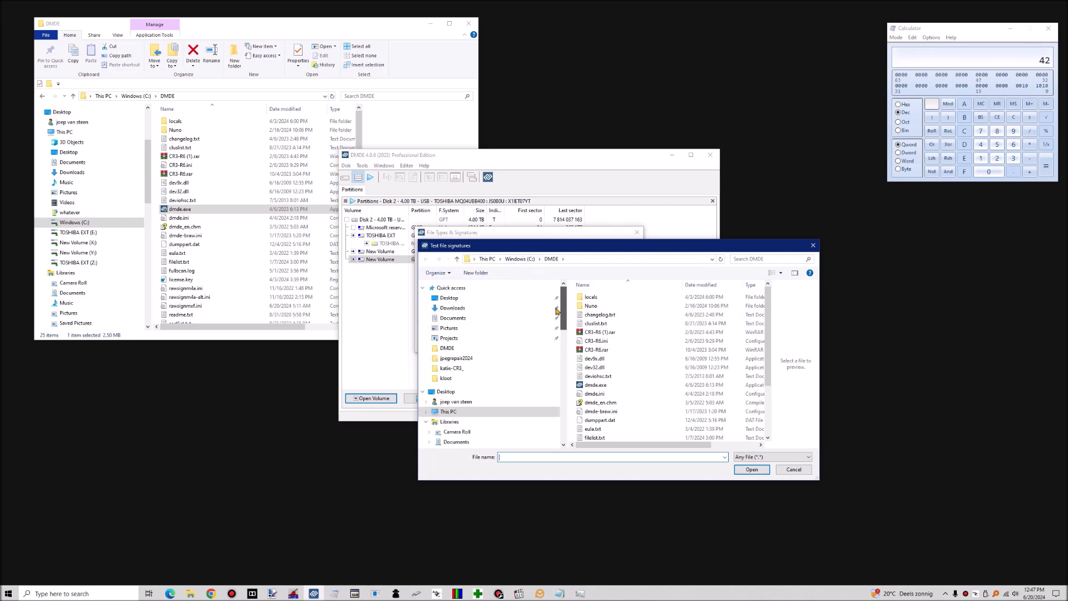
click(456, 308)
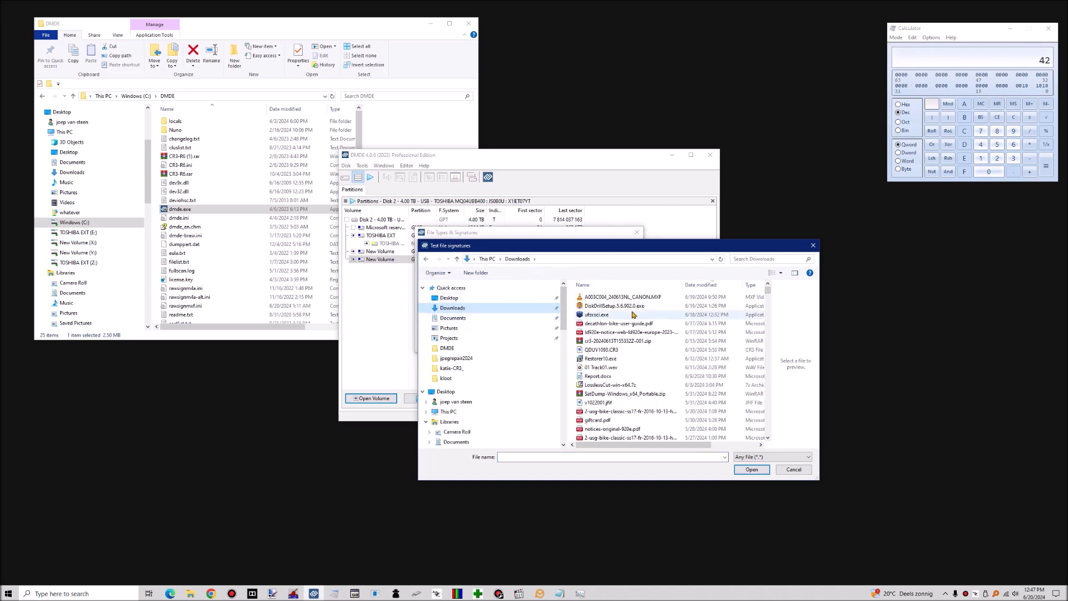
click(621, 297)
click(750, 471)
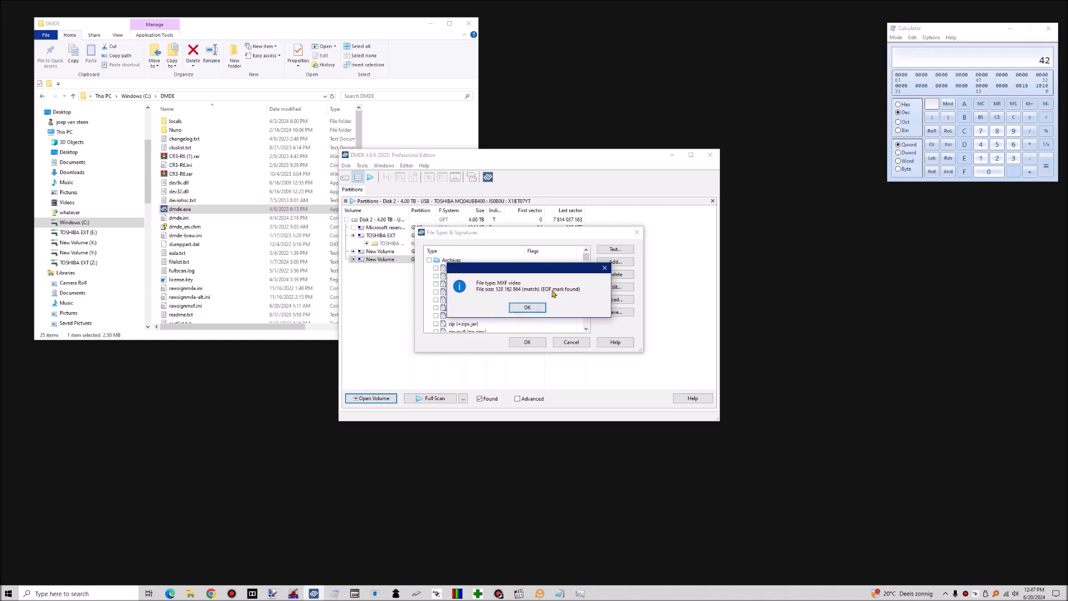
click(536, 311)
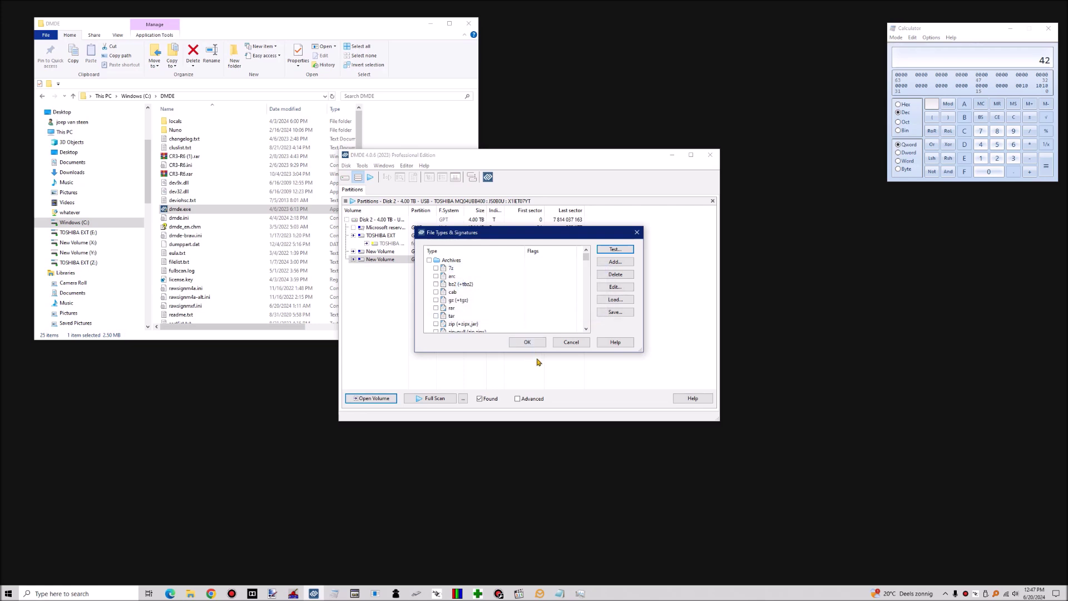
click(536, 342)
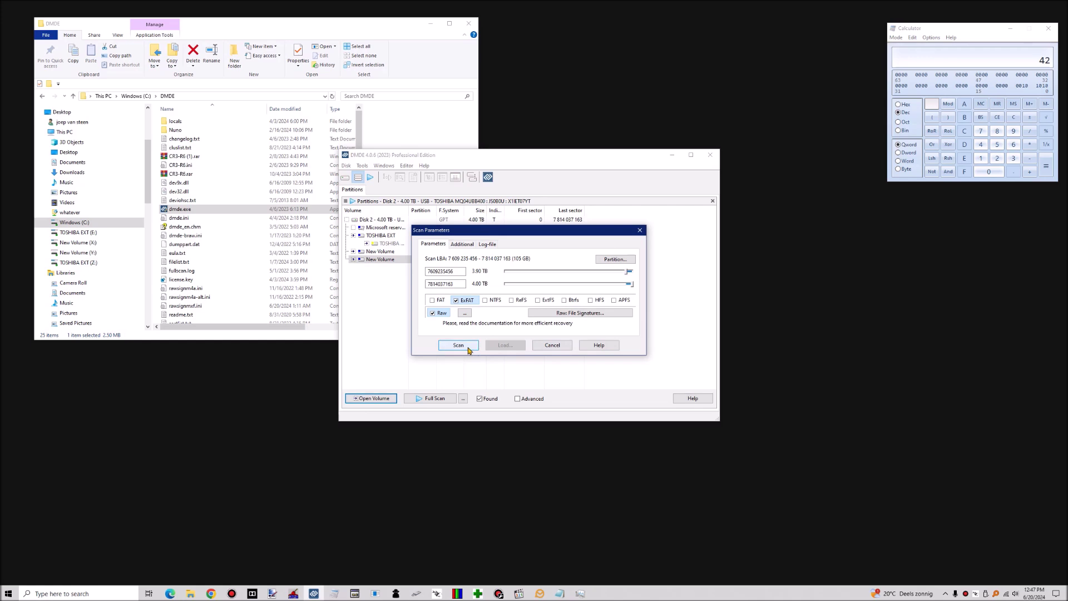
- Start the full scan of the exFAT partition, which turns up 3 MXF videos
click(467, 348)
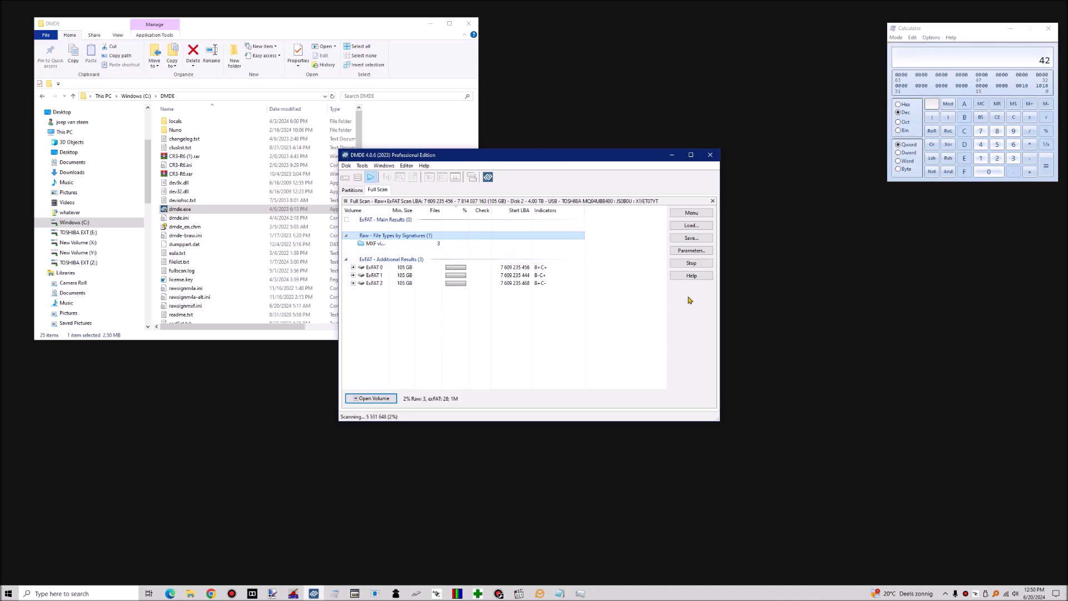
- Stop the scan and open only the raw MXF signature results as a file tree
click(691, 263)
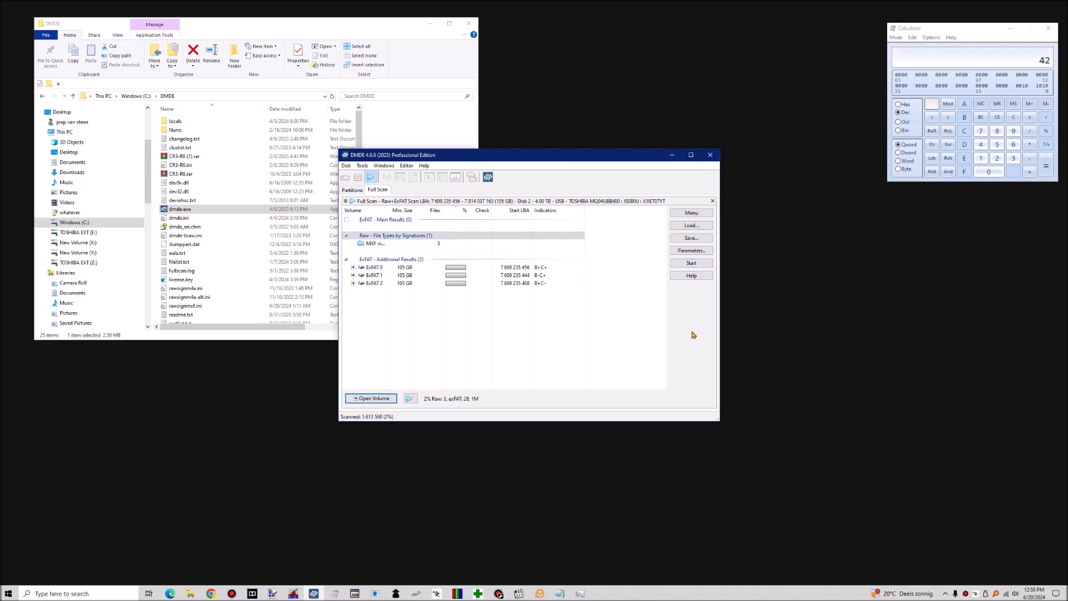
right_click(408, 246)
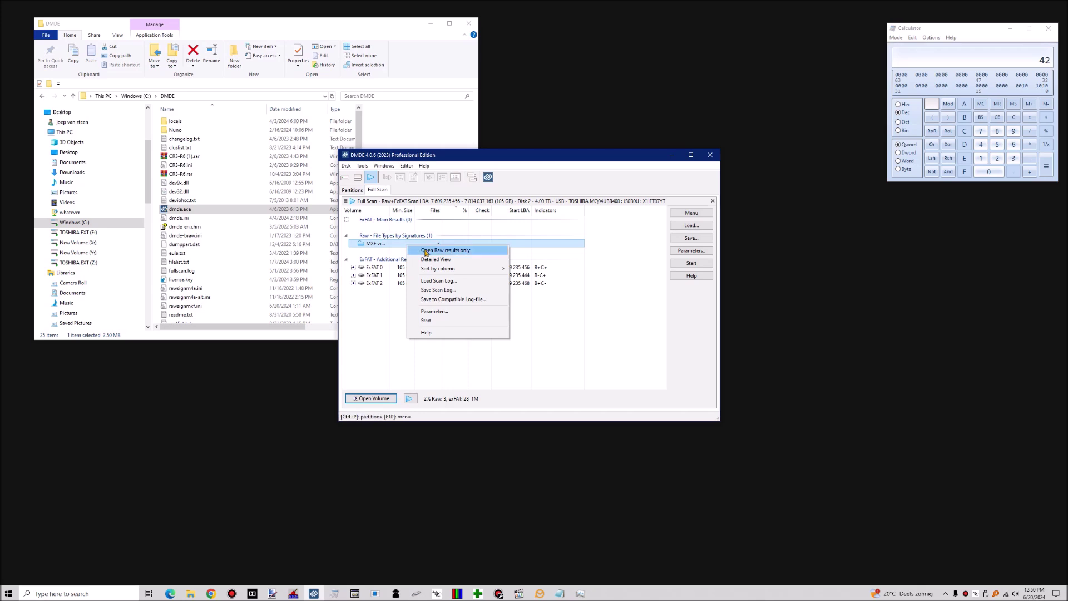
click(426, 251)
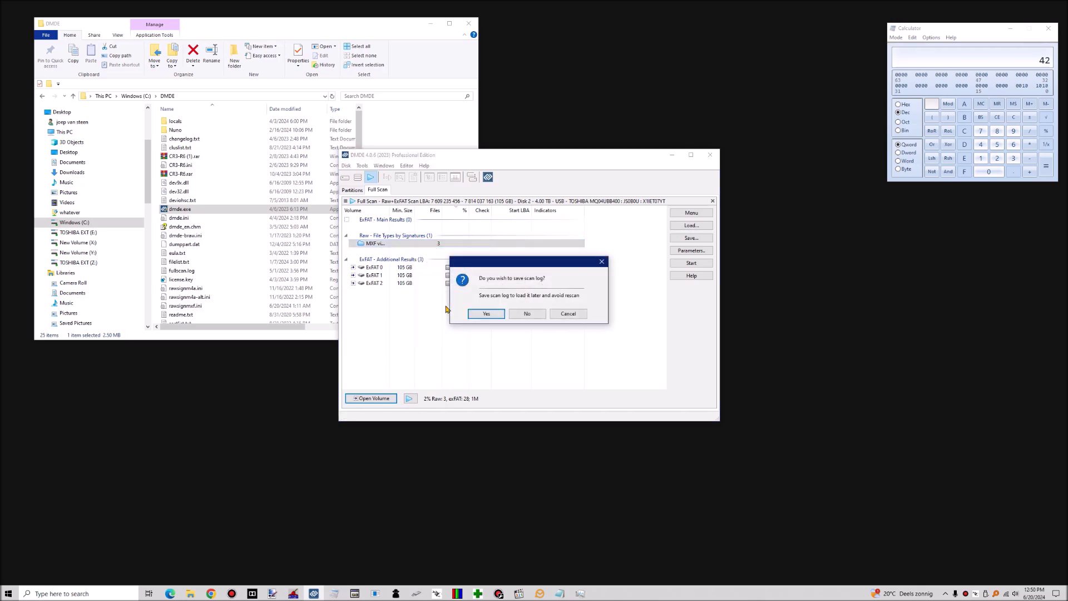
click(529, 314)
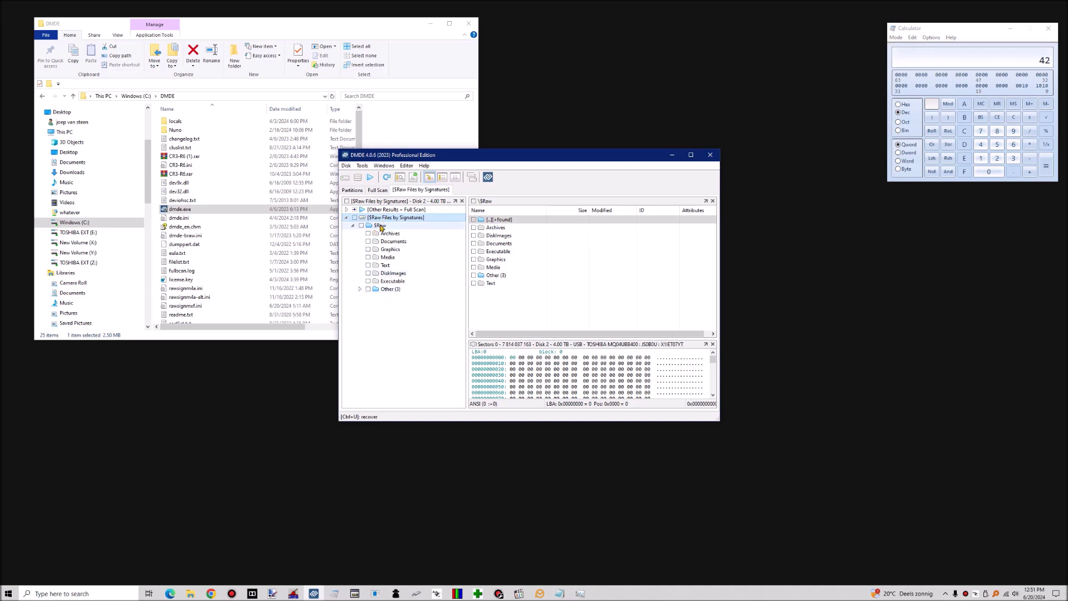
- Expand Other > MXF video and mark all three found .mxf files
double_click(386, 289)
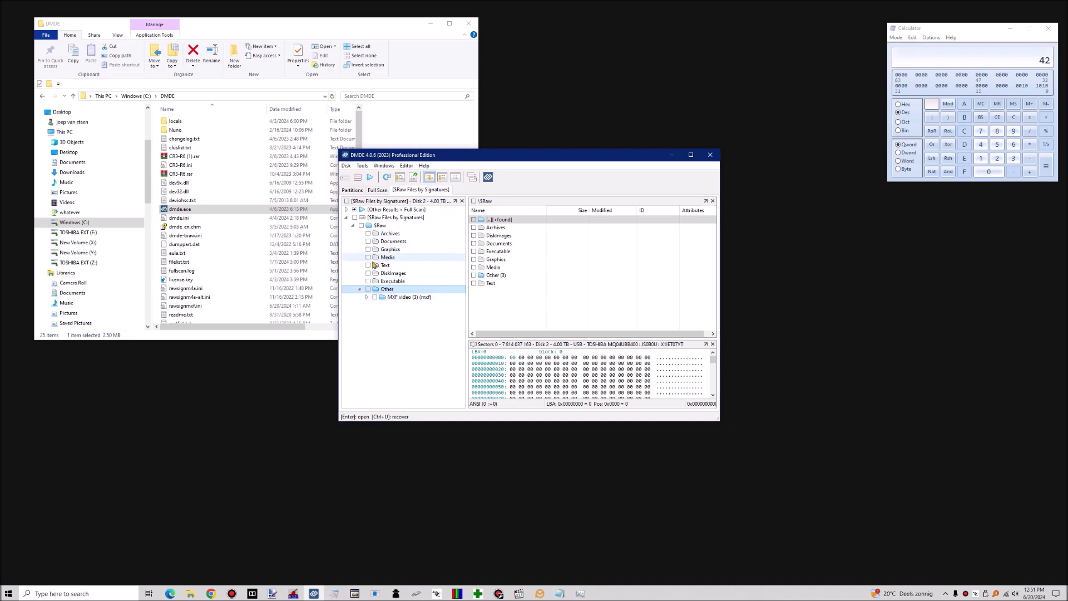
double_click(398, 297)
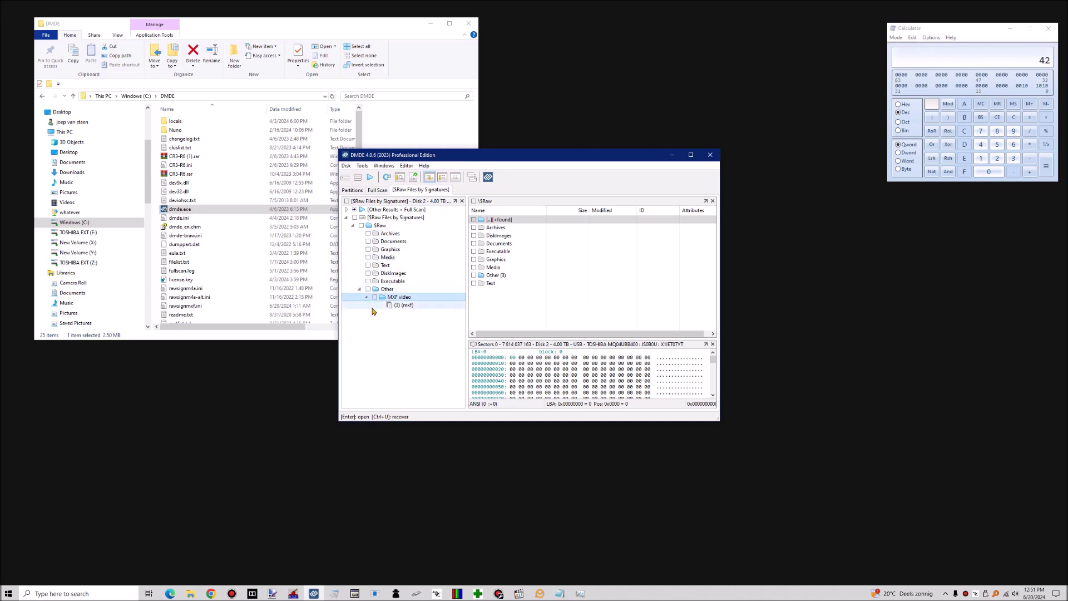
click(405, 305)
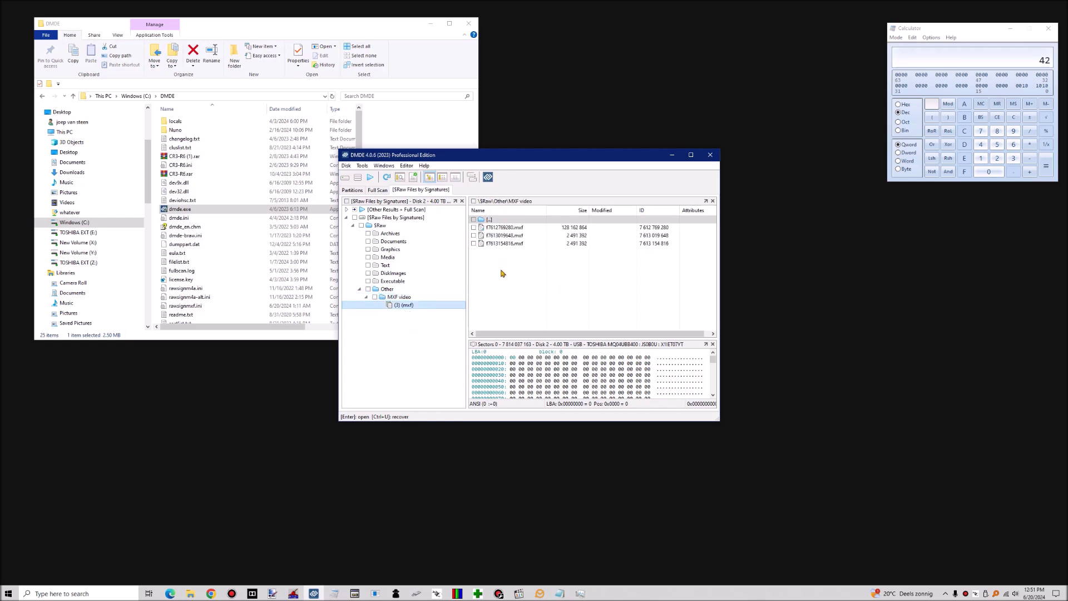
click(473, 220)
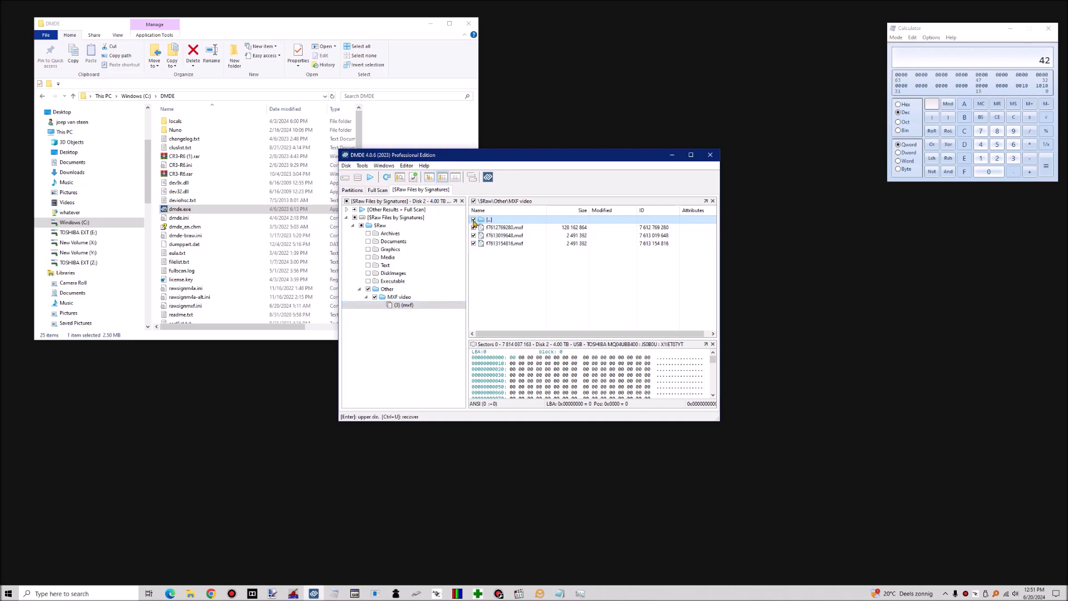
- Set the recovery destination to C:\testrecover and start recovering the marked MXF files
click(415, 179)
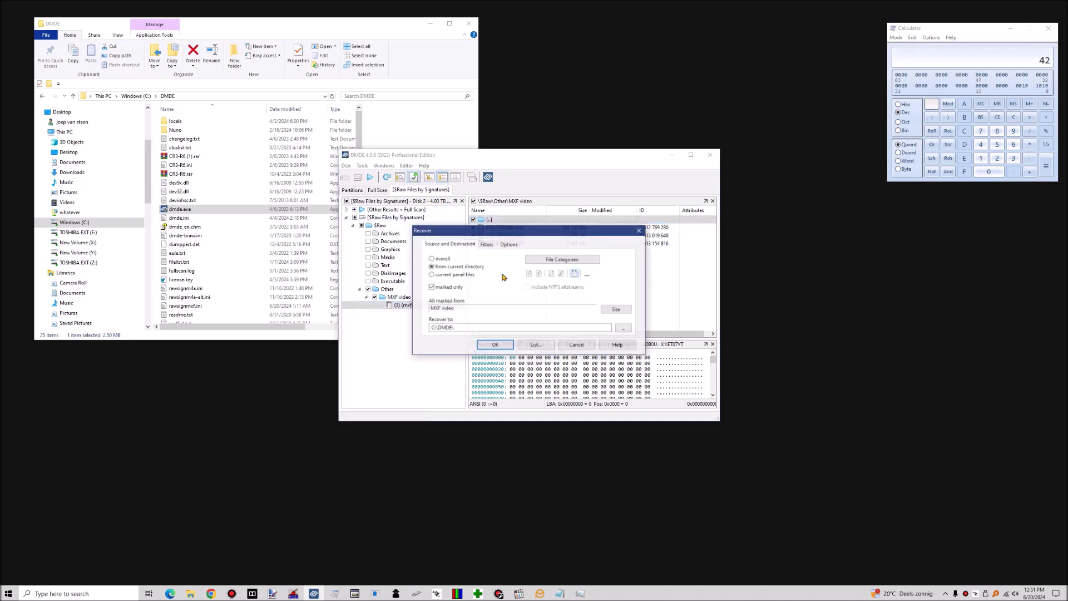
click(624, 329)
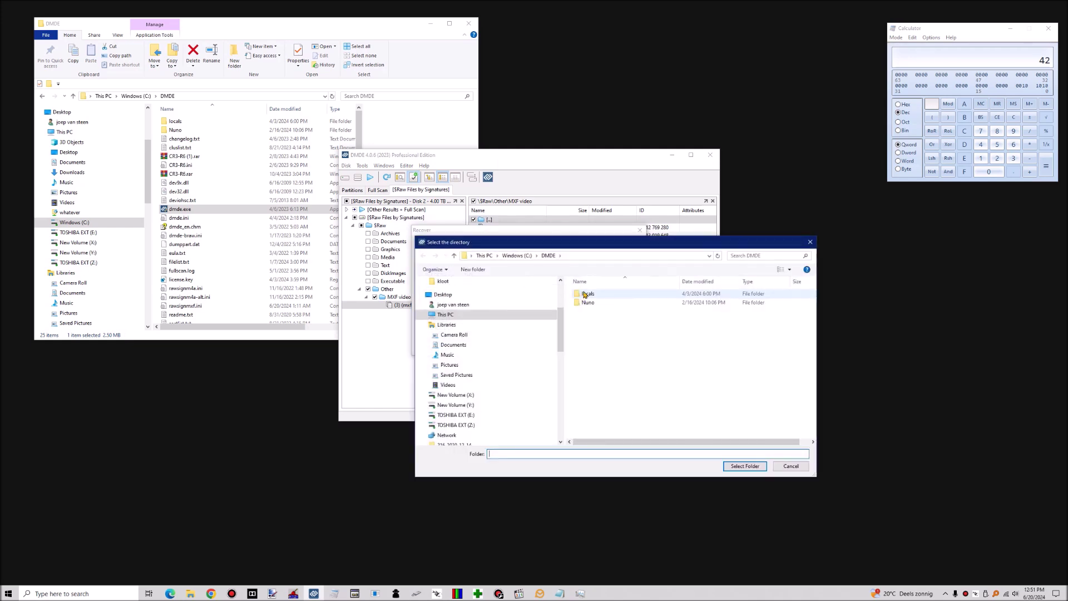
click(516, 256)
scroll(611, 358, down, 5)
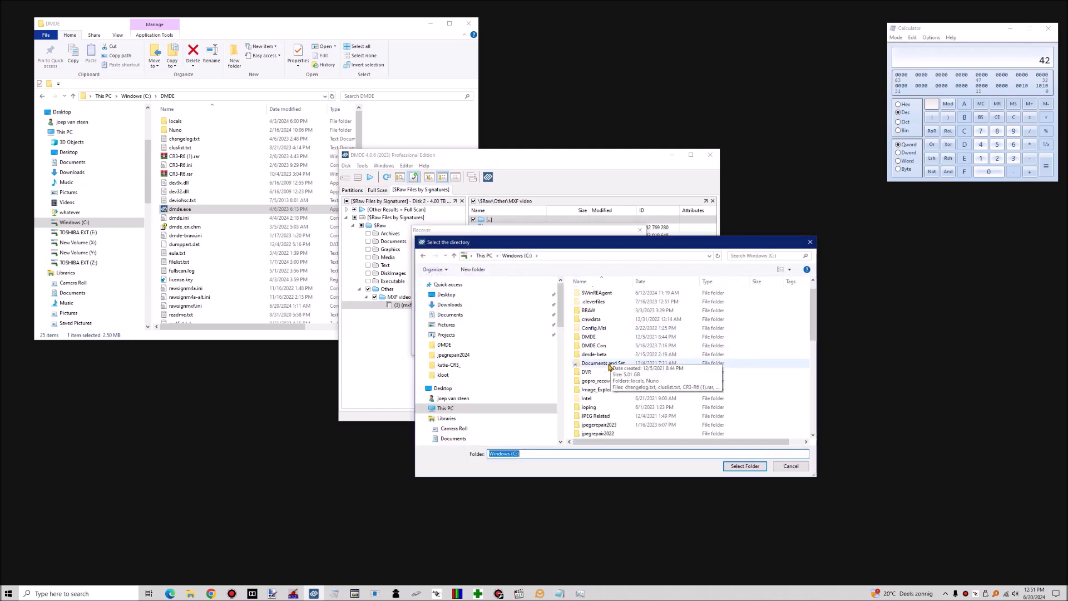
scroll(604, 390, down, 3)
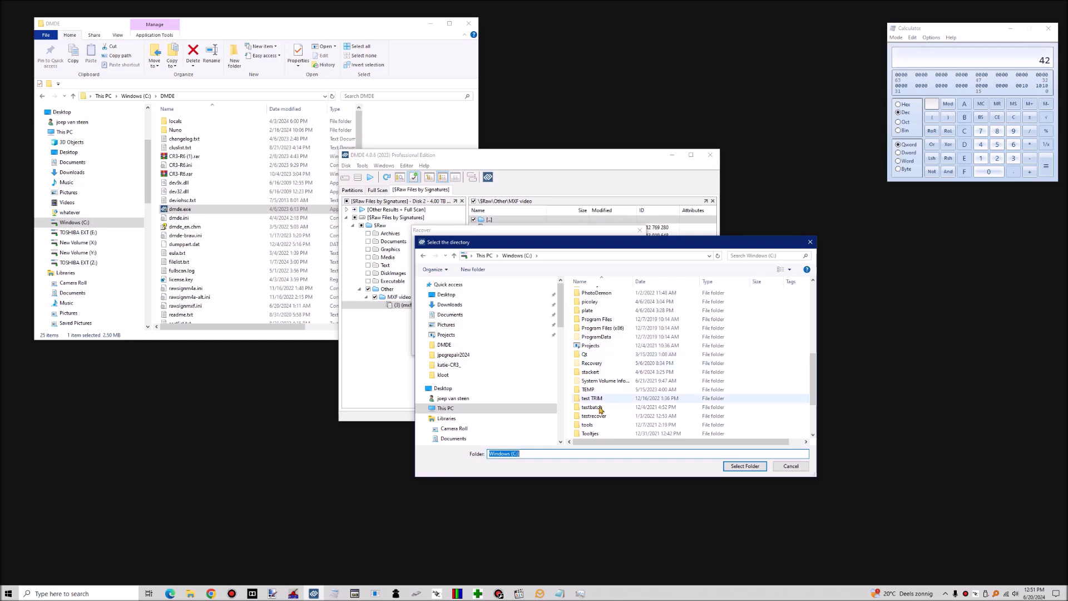
click(600, 416)
double_click(600, 416)
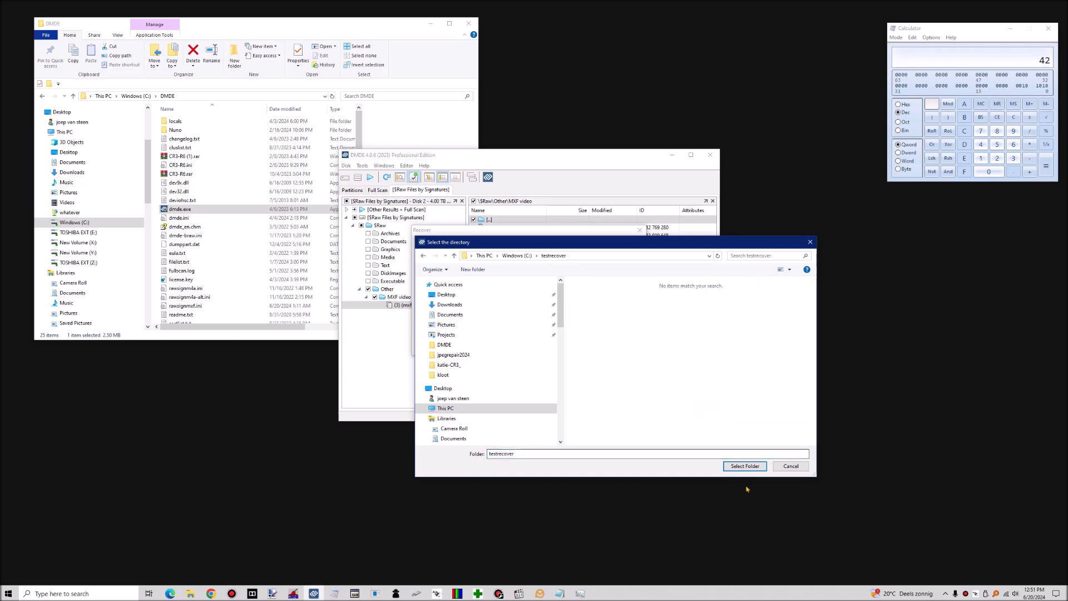
click(744, 466)
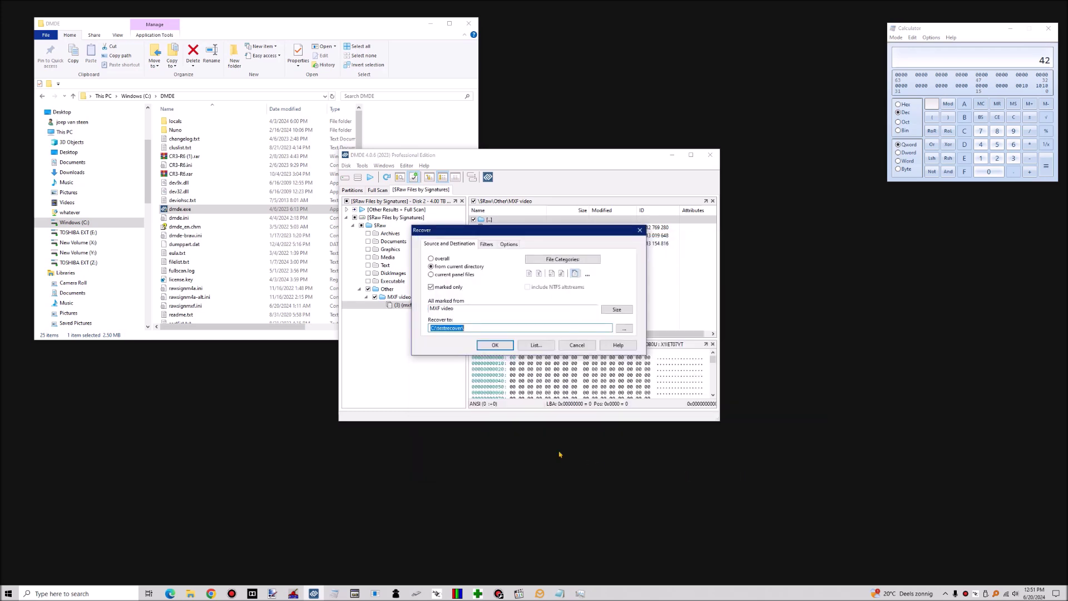
click(496, 345)
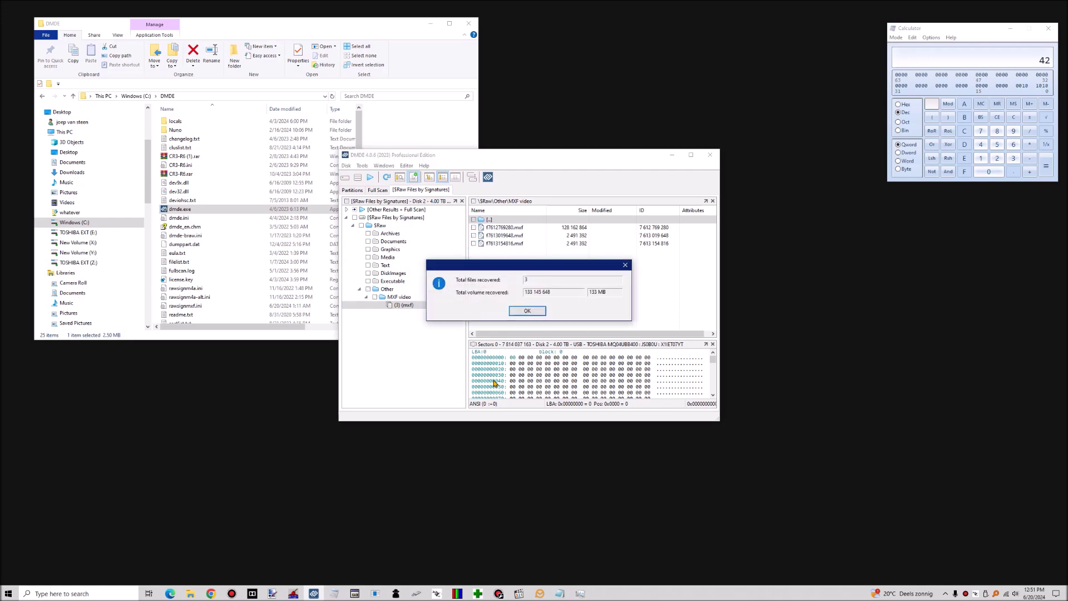
- Dismiss the 133 MB recovery summary and bring File Explorer forward at drive C
click(526, 312)
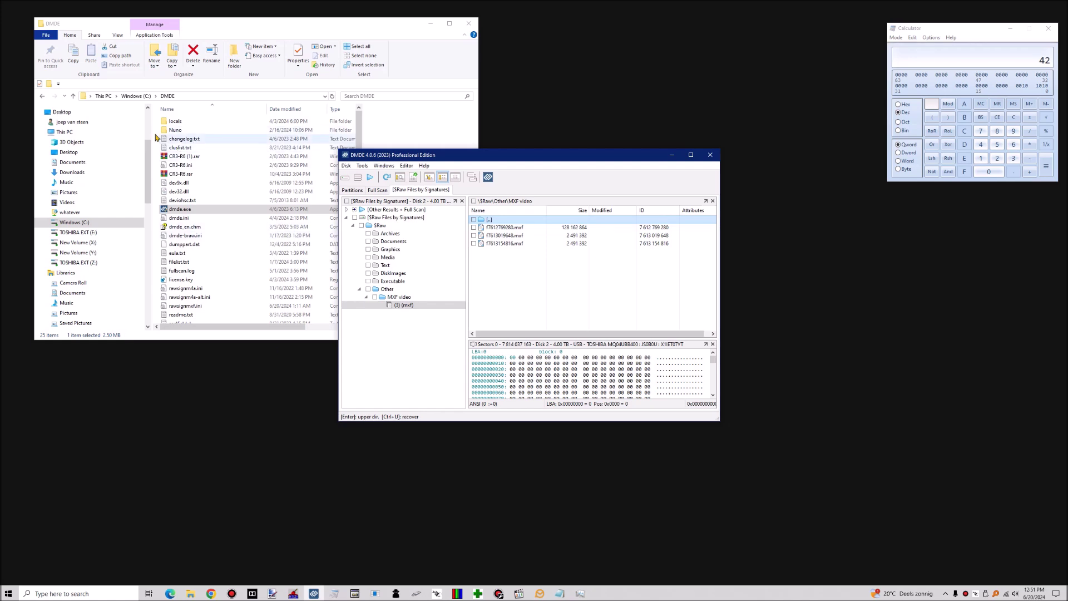
click(136, 95)
- Play the first recovered MXF video from C:\testrecover in VLC, then minimize Explorer
scroll(195, 234, down, 11)
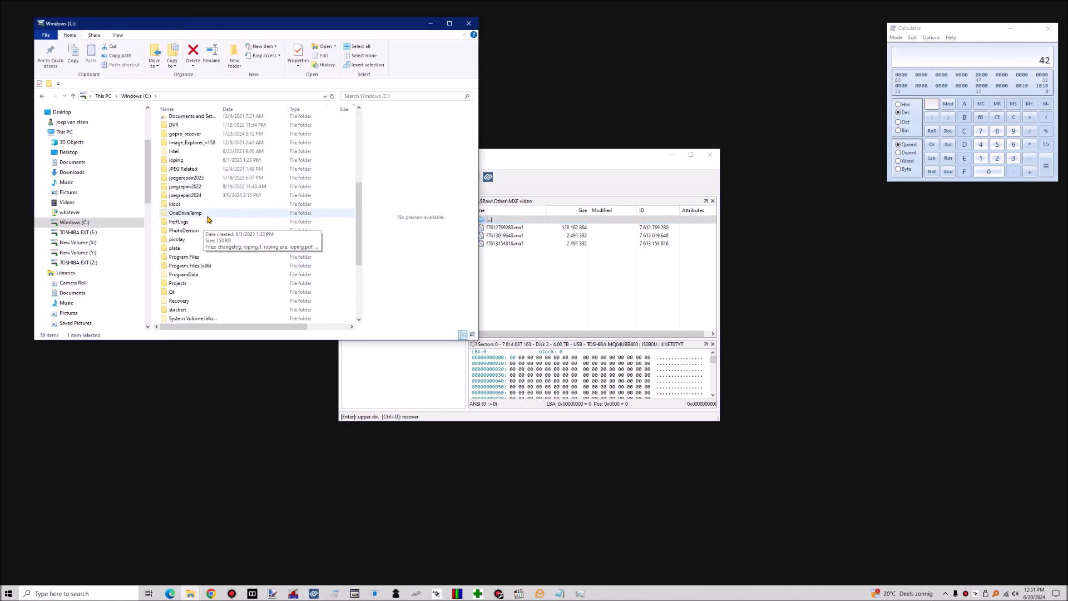
double_click(183, 248)
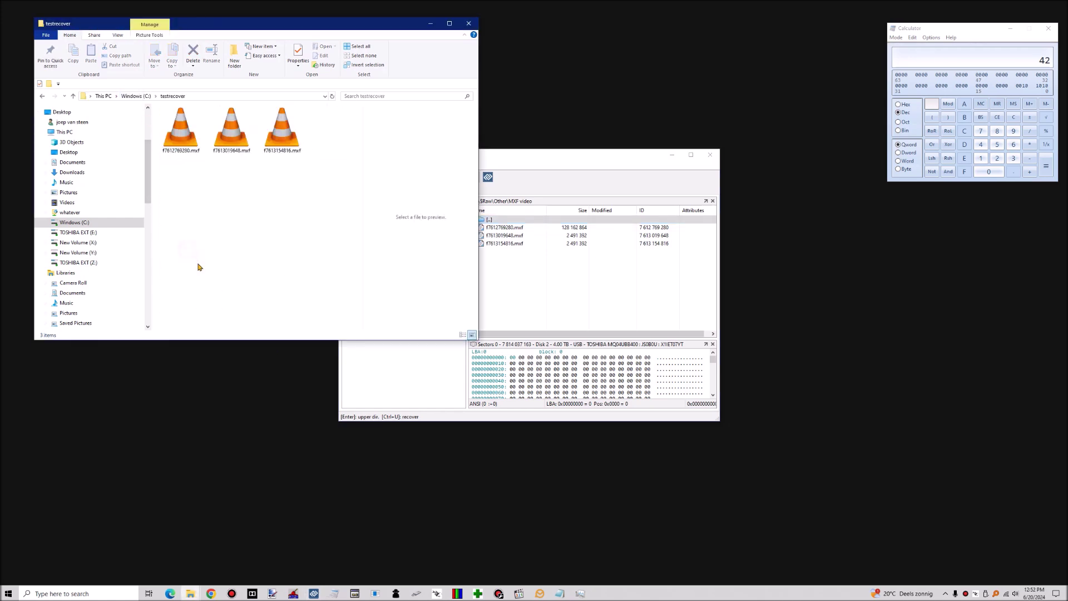
double_click(180, 136)
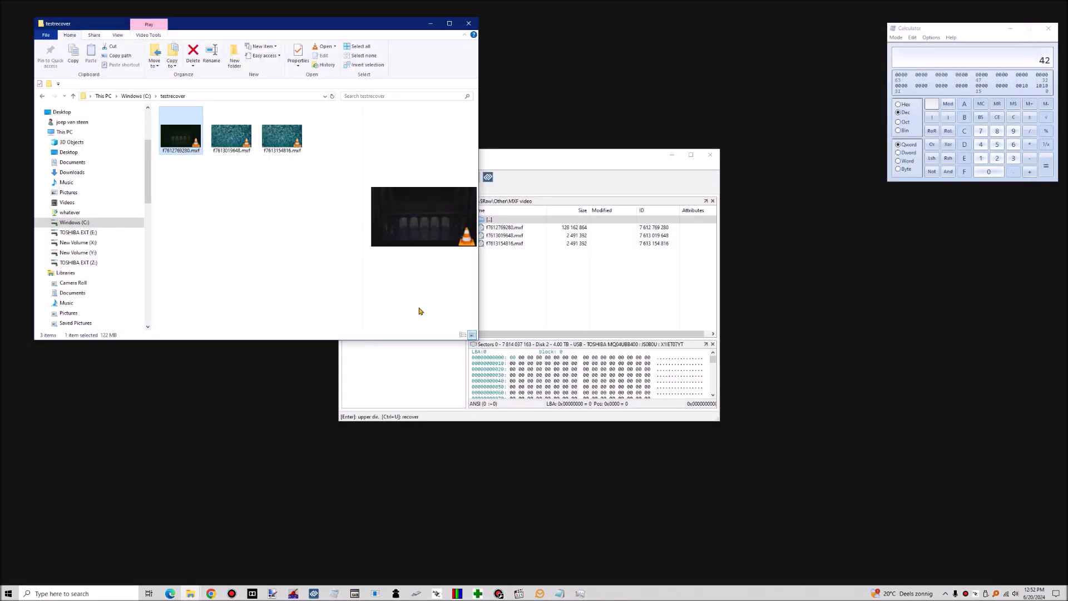
click(430, 24)
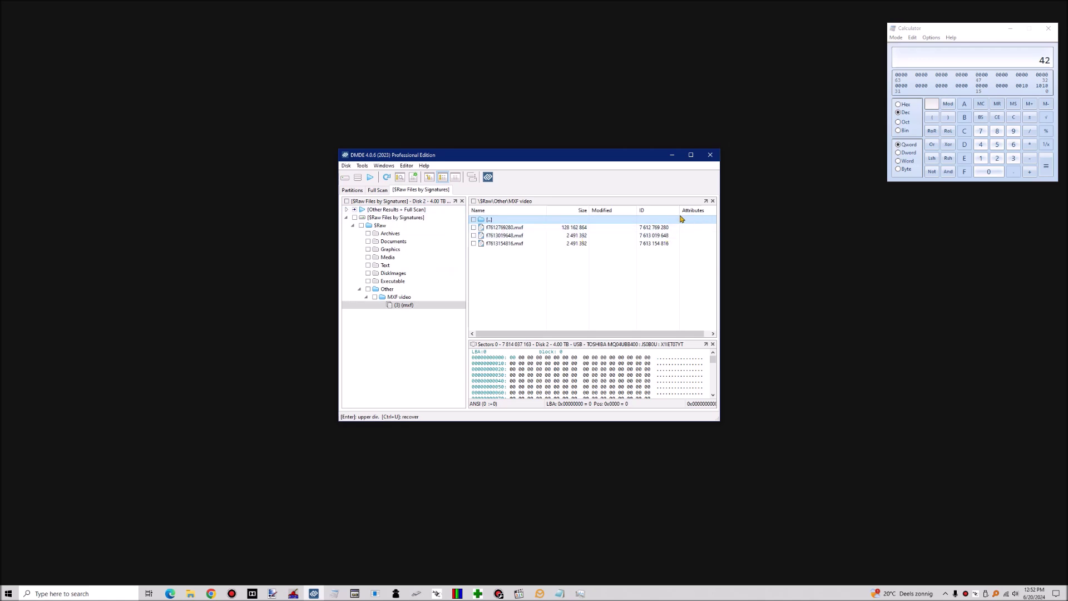
- Close the raw results, Full Scan and Partitions tabs, answering the save-scan-log prompt
click(462, 201)
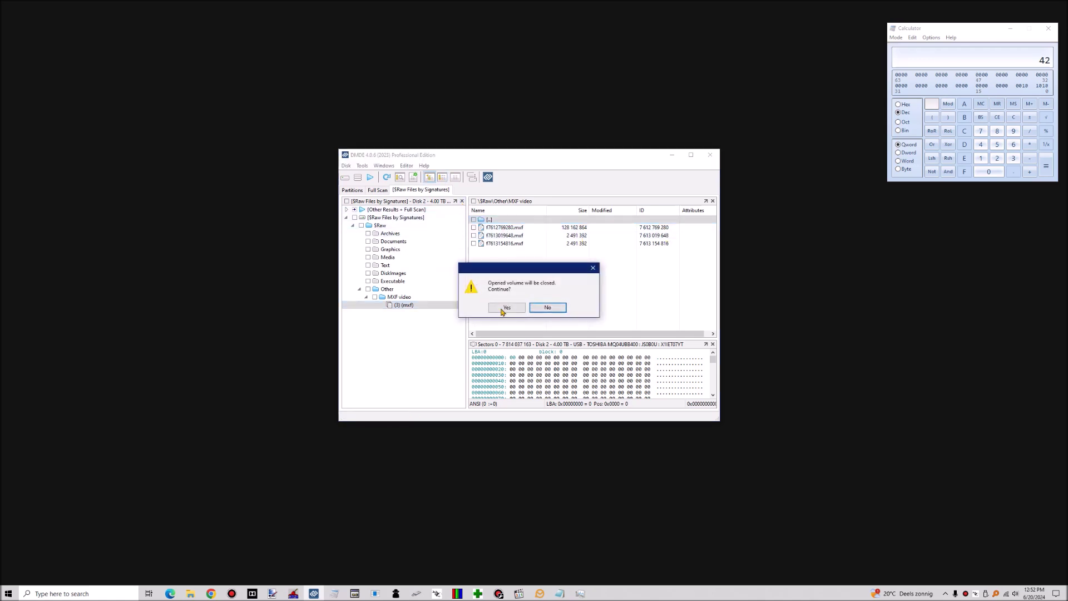
click(505, 307)
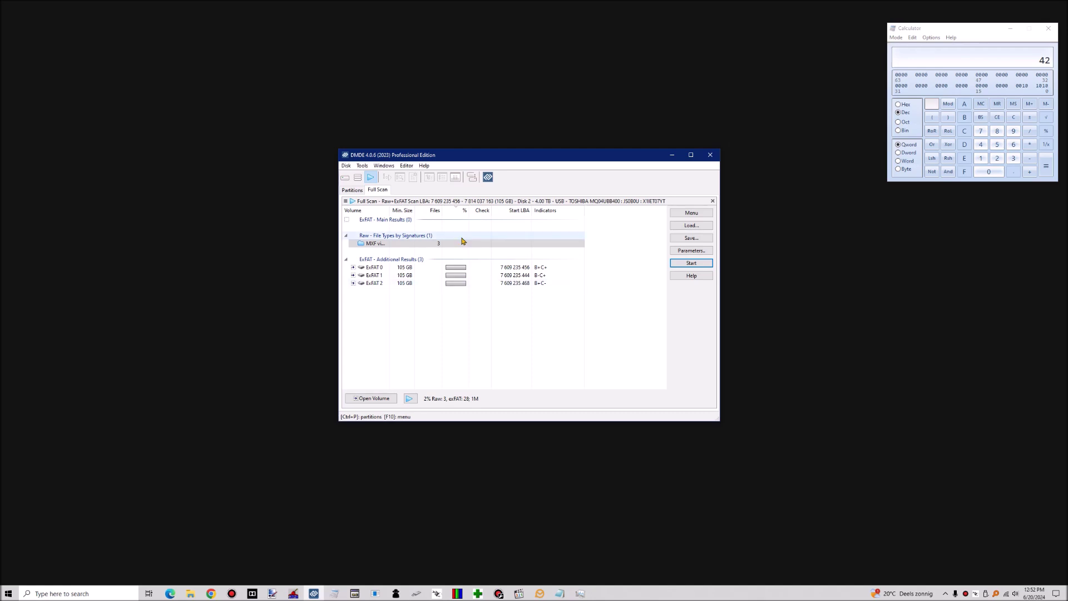
click(713, 201)
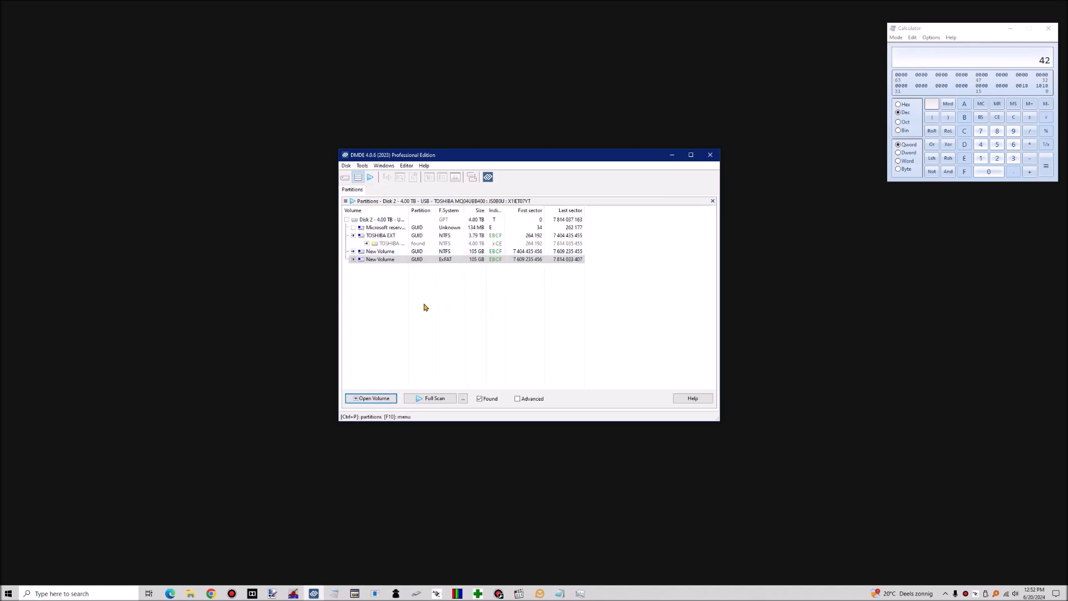
click(437, 401)
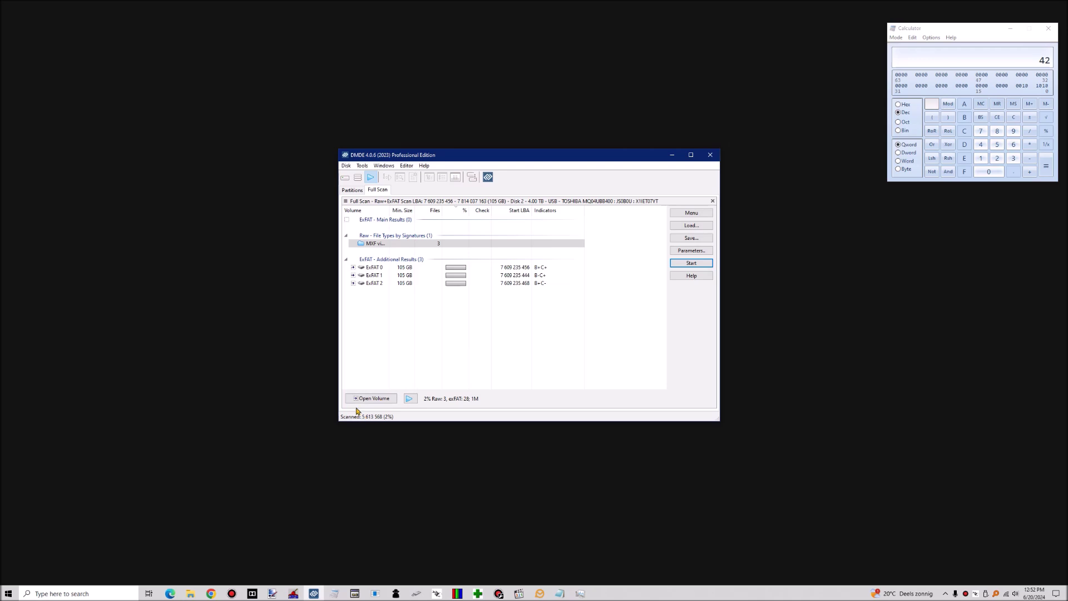
click(712, 200)
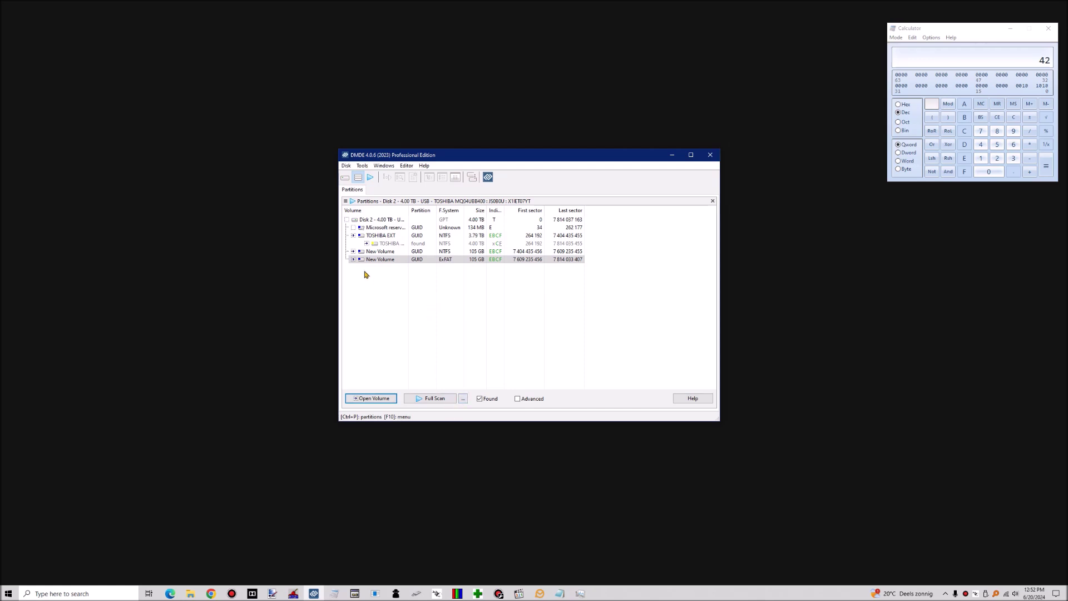
click(713, 201)
click(488, 314)
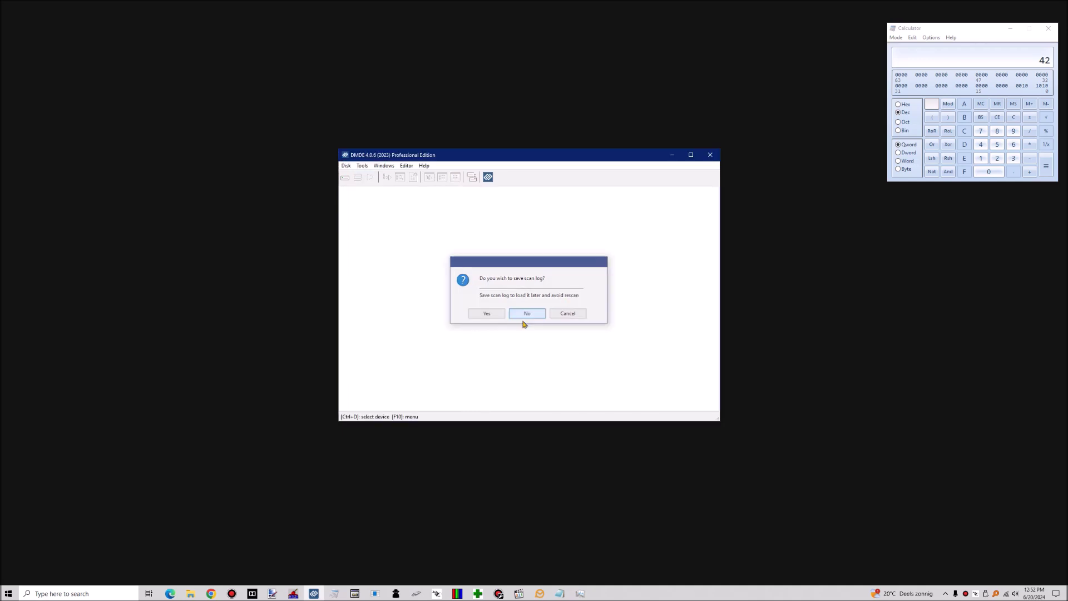
- Reopen the 4 TB Disk 2 and bring up full-scan settings for the 105 GB ExFAT New Volume
click(349, 177)
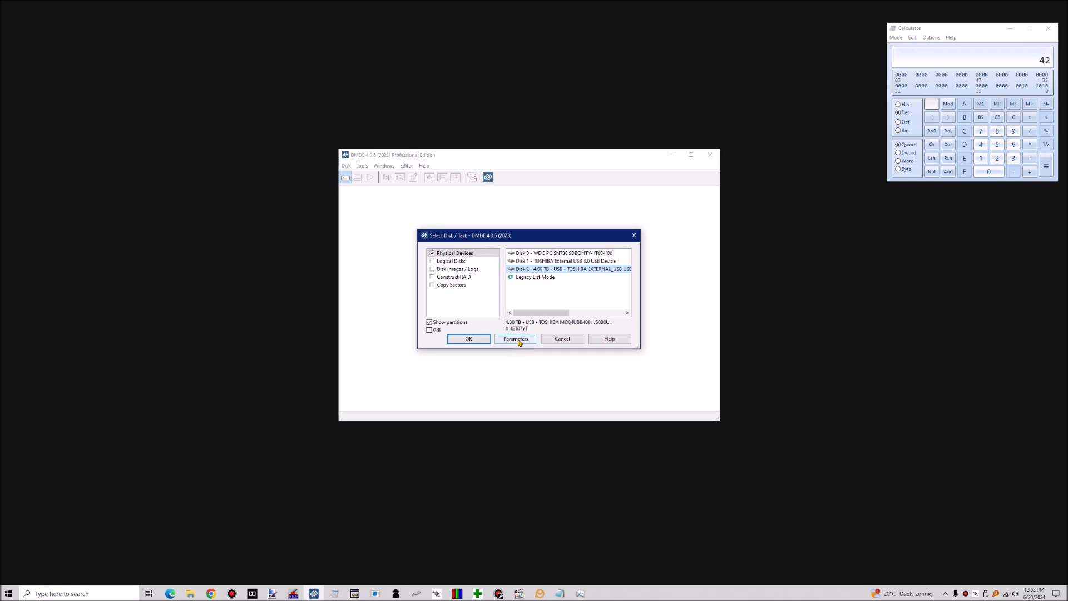
click(470, 342)
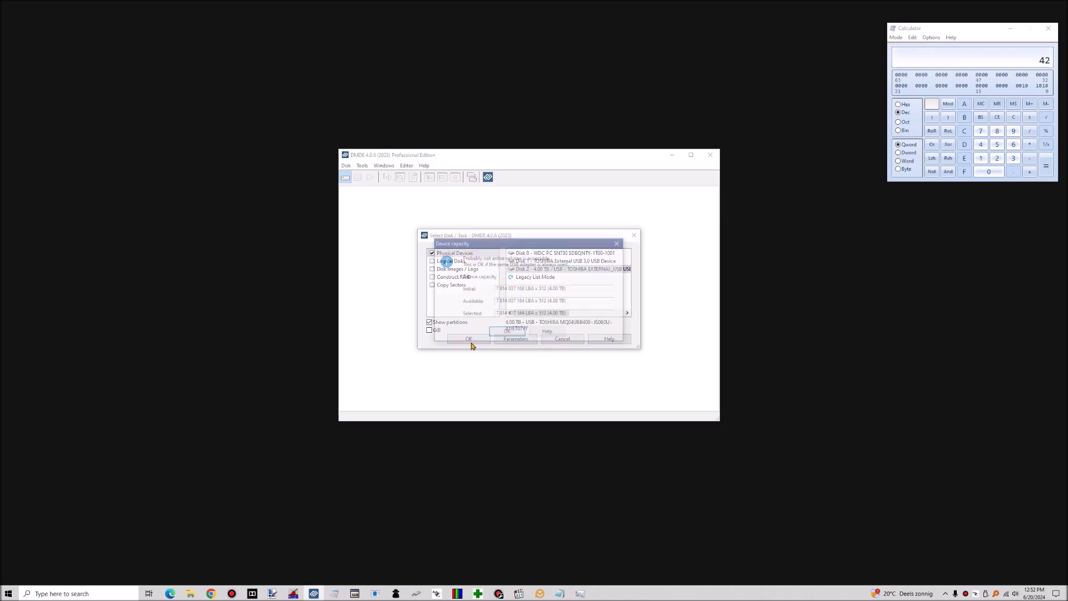
click(507, 332)
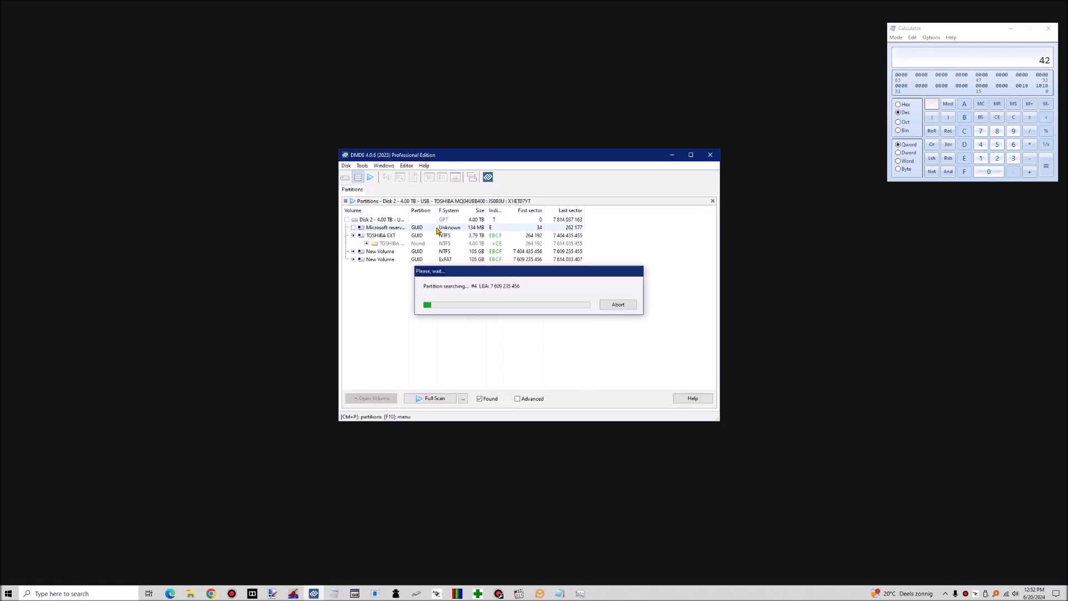
click(495, 259)
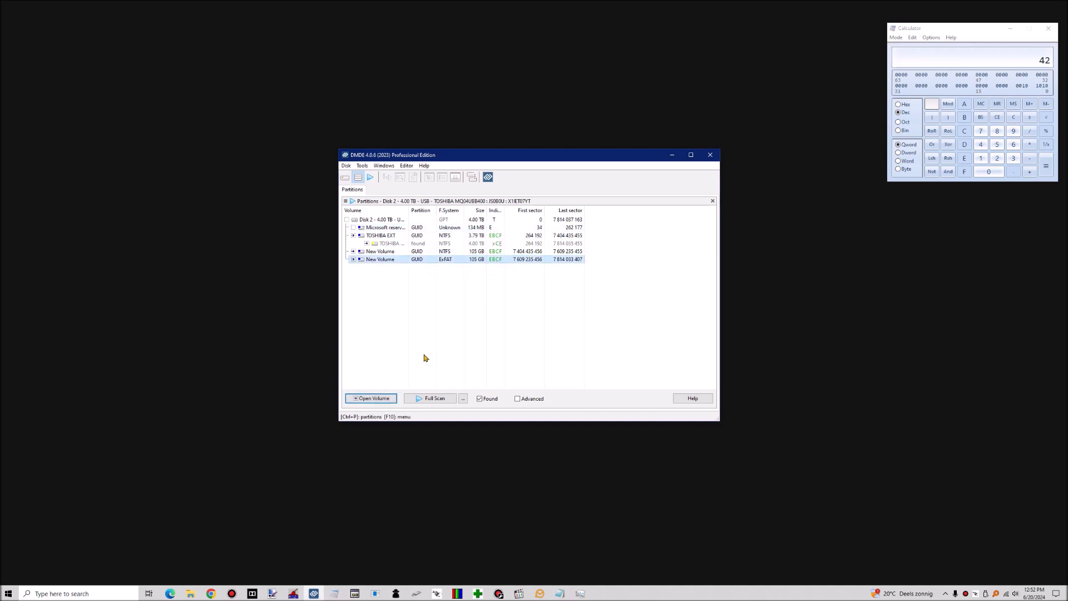
click(445, 400)
- Load the rawsignmxf.ini signature file from C:\DMDE into the raw file signatures list
click(576, 312)
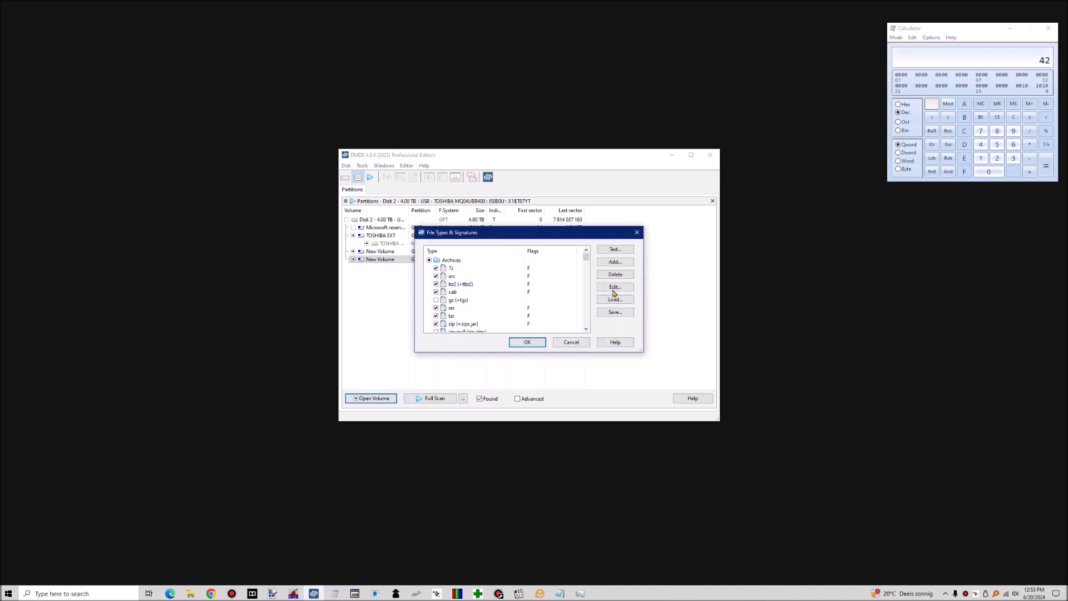
click(616, 313)
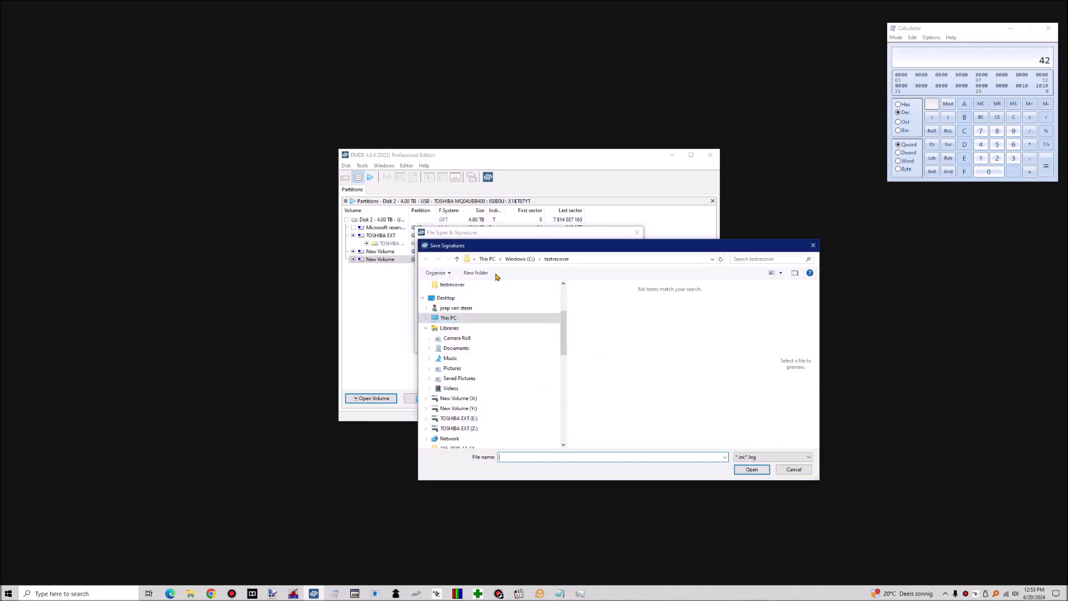
click(520, 258)
scroll(612, 377, down, 1)
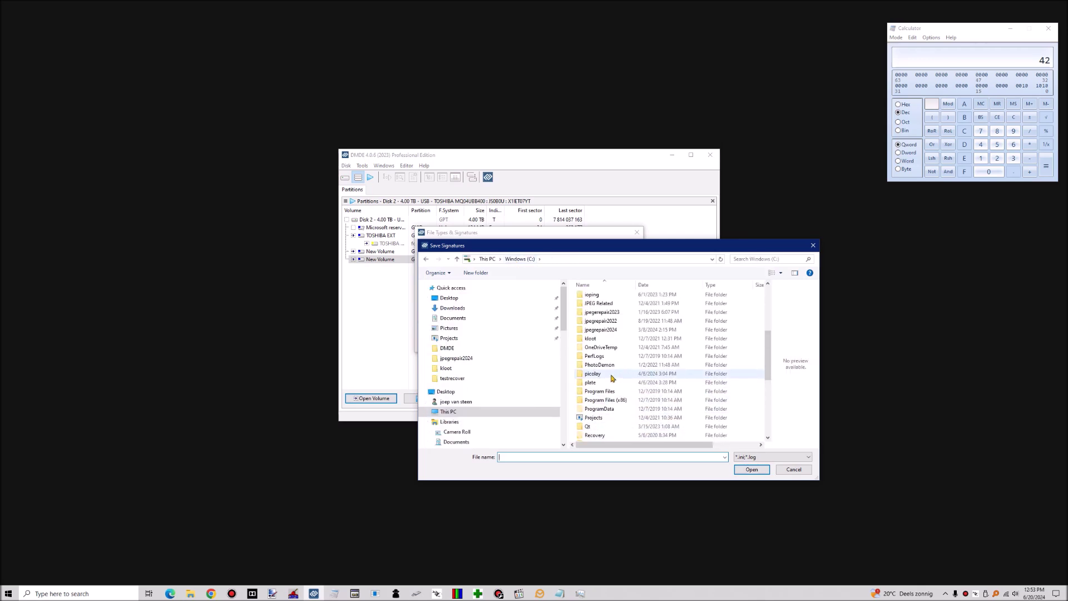
scroll(612, 378, up, 5)
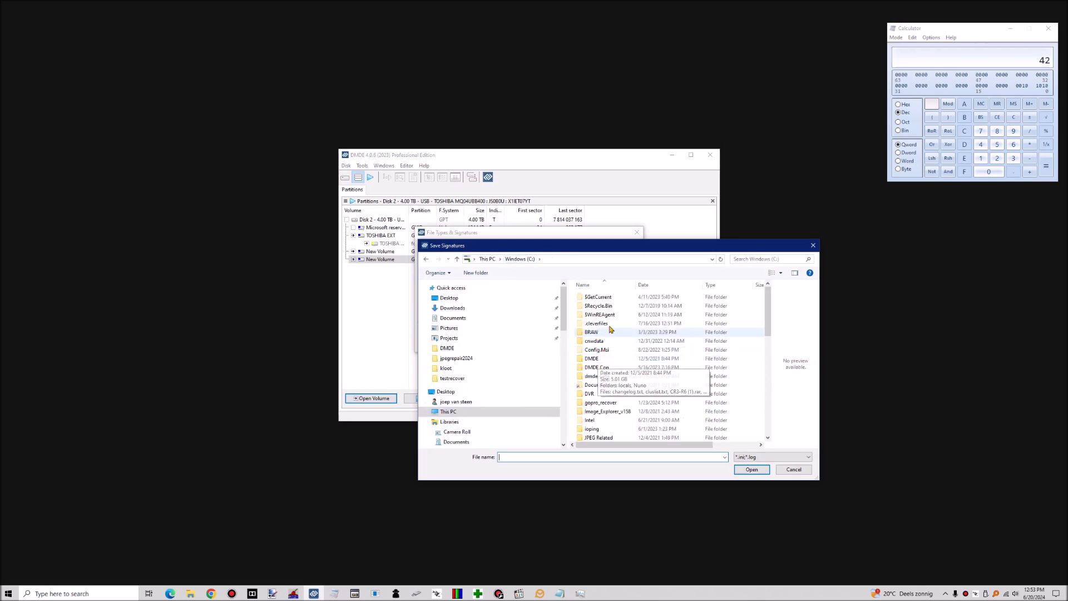
double_click(591, 358)
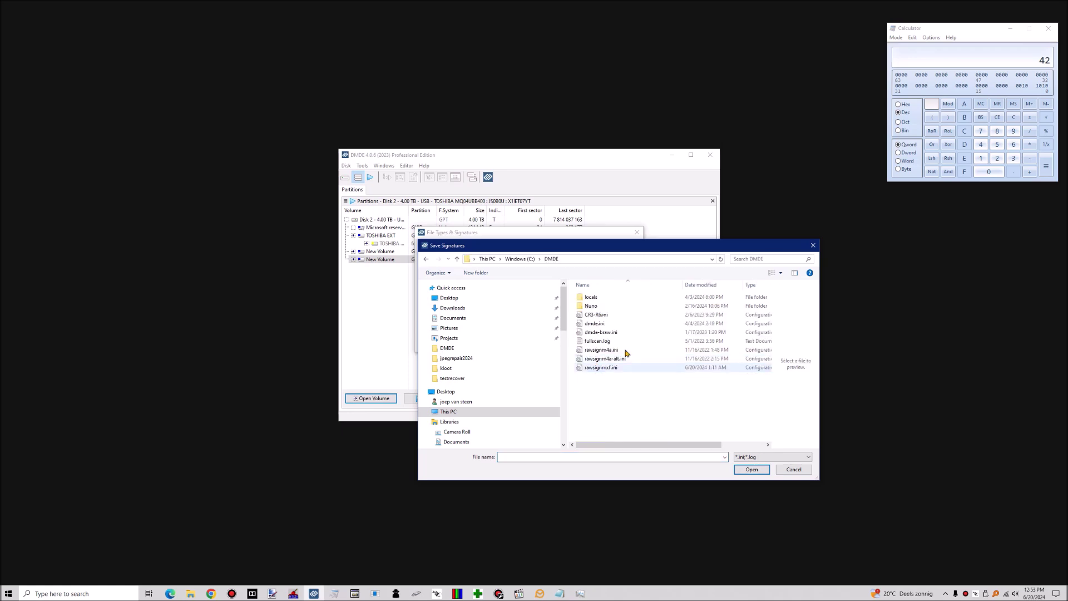
click(609, 367)
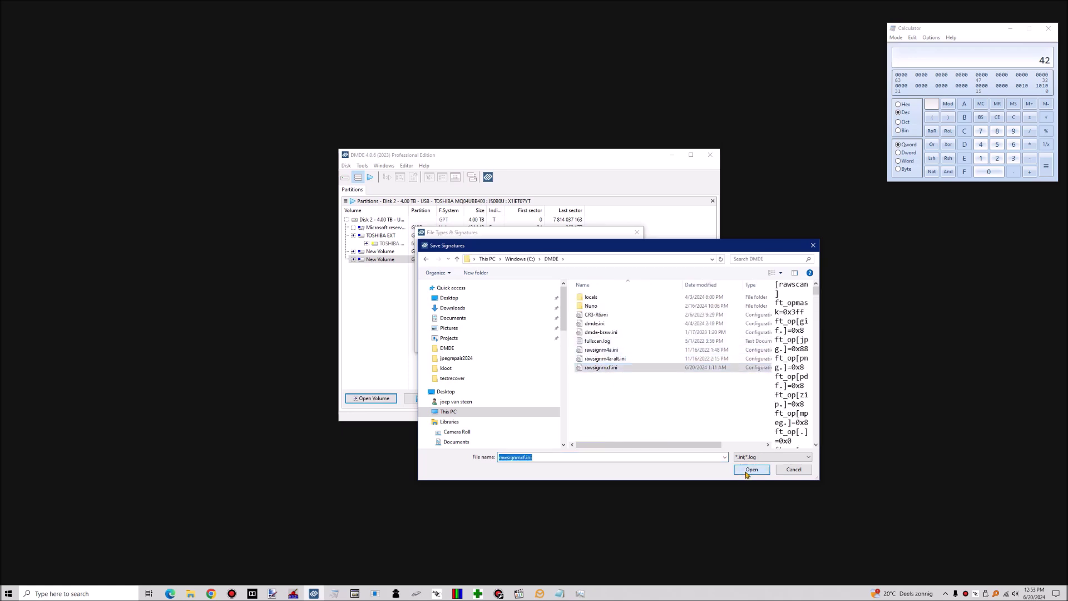
click(749, 473)
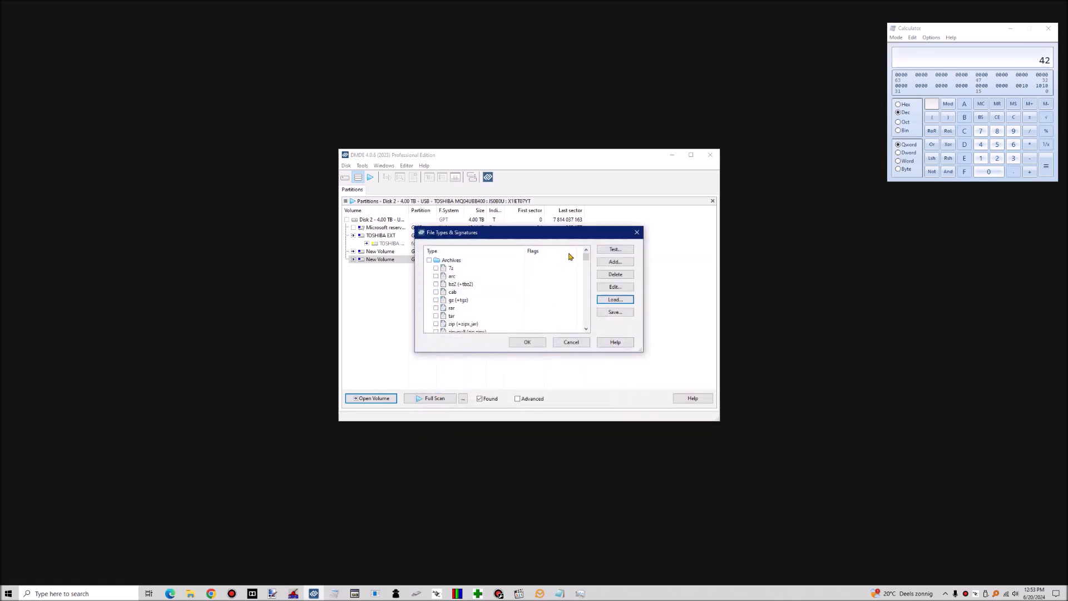
- Select the MXF video (mxf) entry under Other and open its file-type definition
click(614, 288)
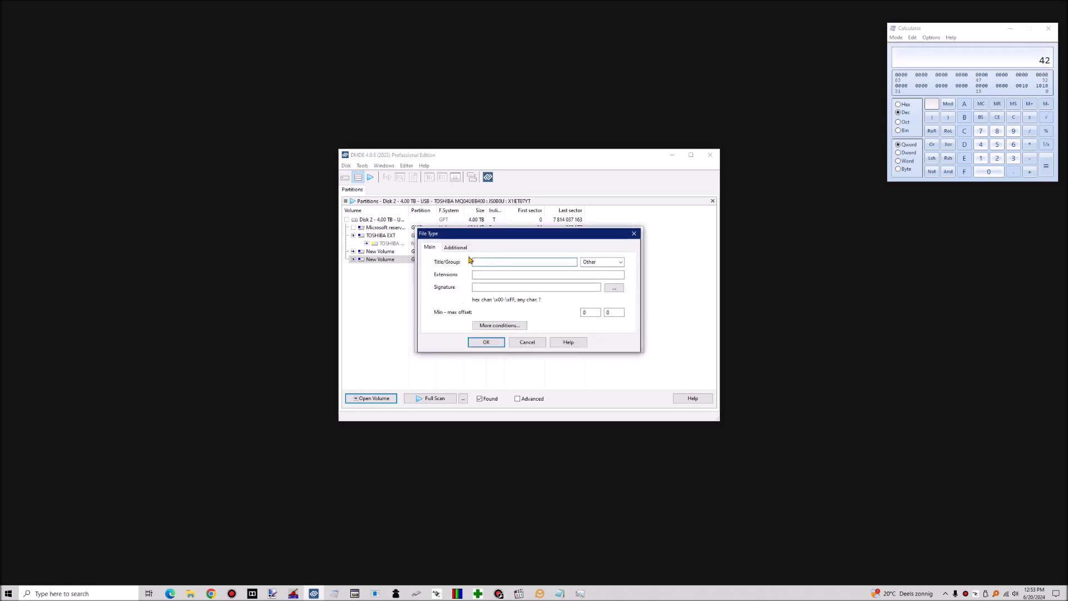
click(527, 342)
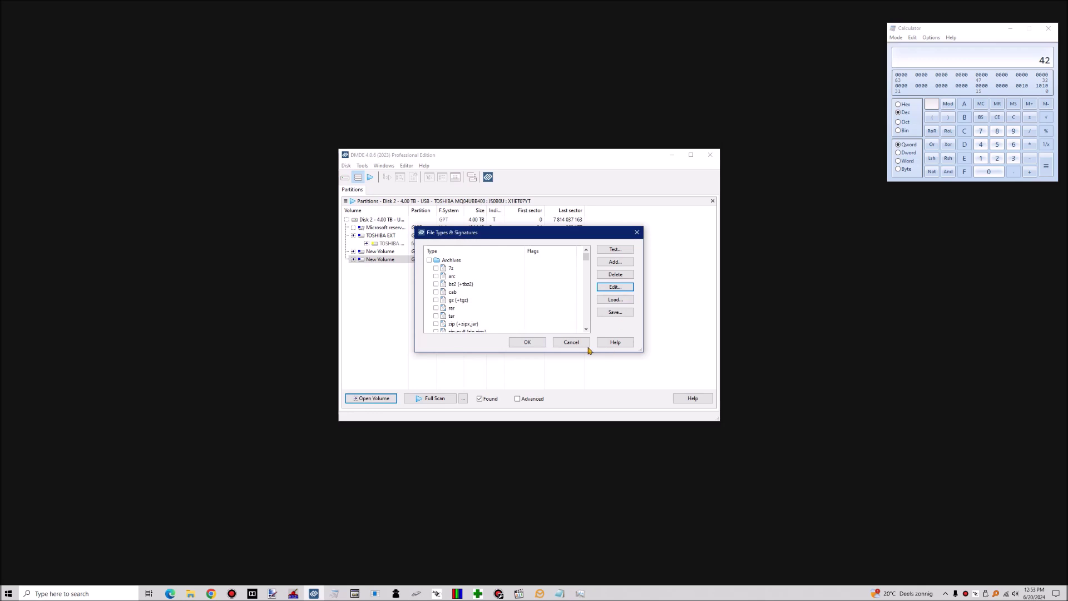
drag(586, 254, 592, 326)
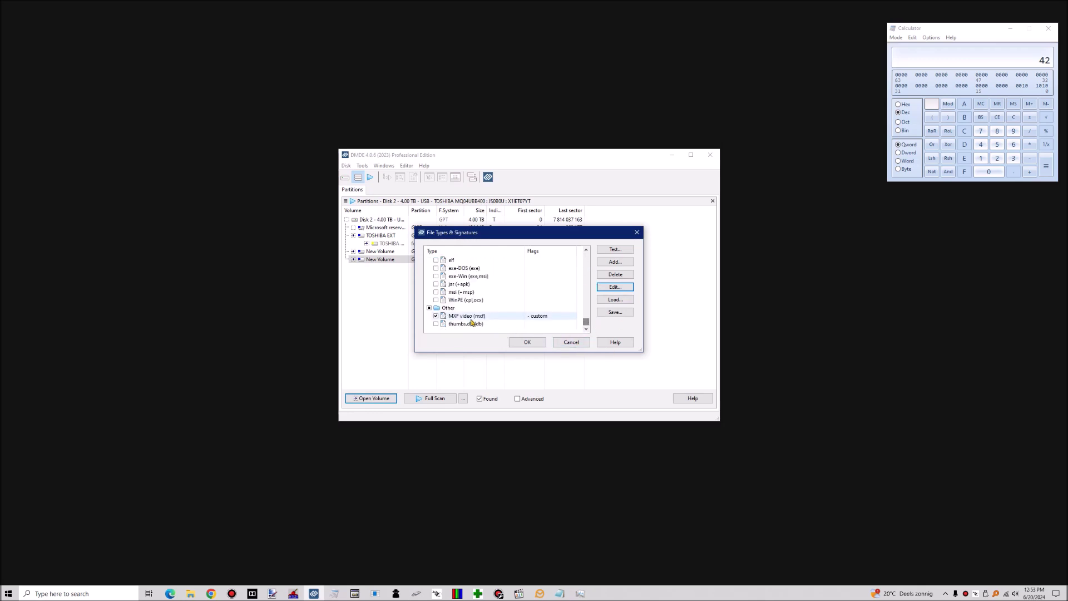
click(469, 316)
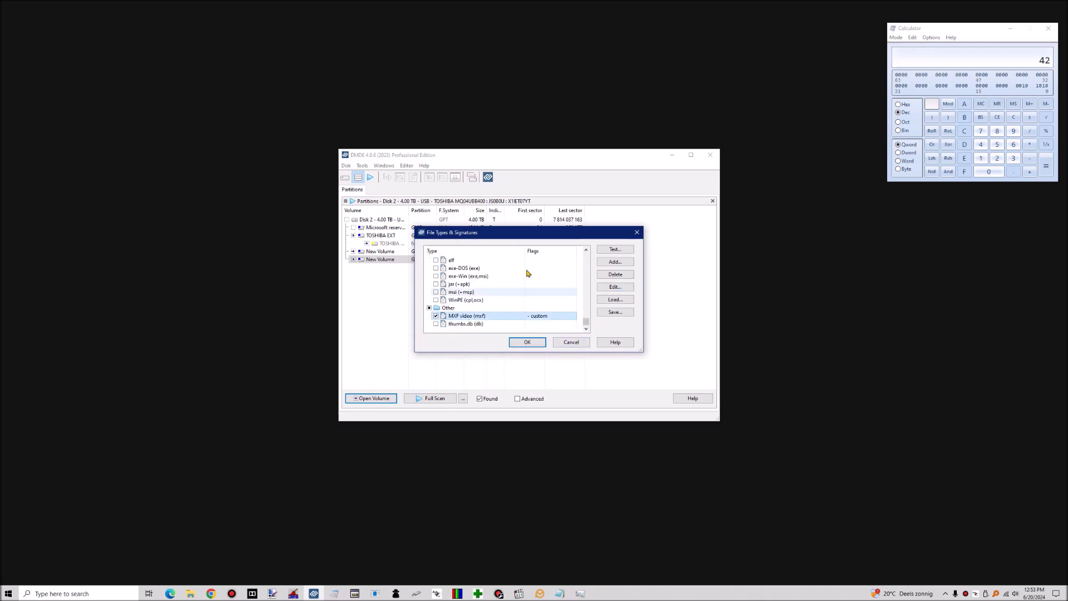
click(615, 287)
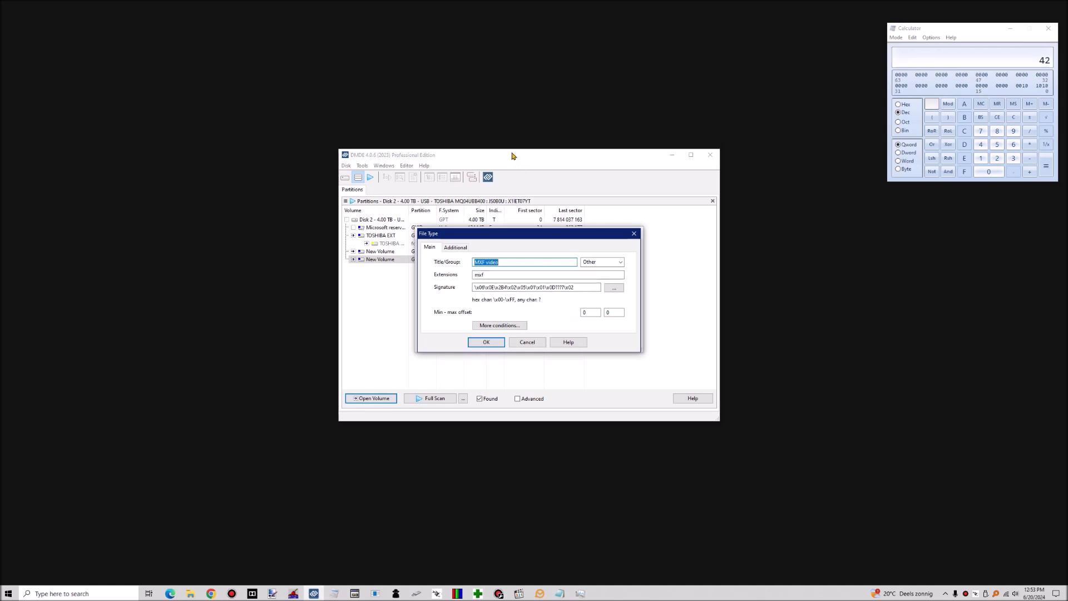
- Check the MXF video's end-of-file signature on the Additional tab, then return to Main
click(454, 248)
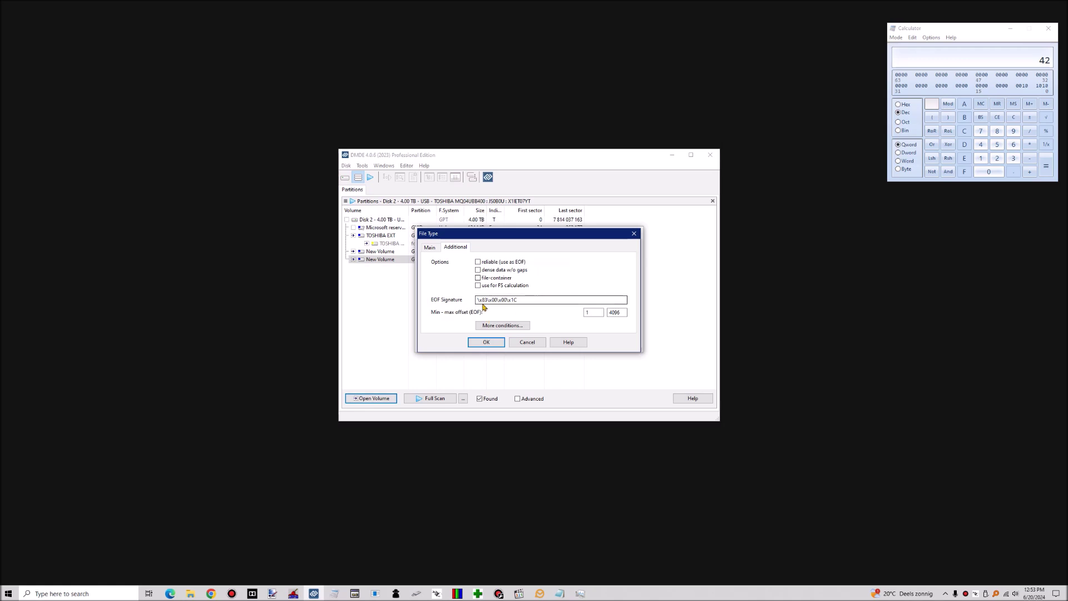
click(430, 247)
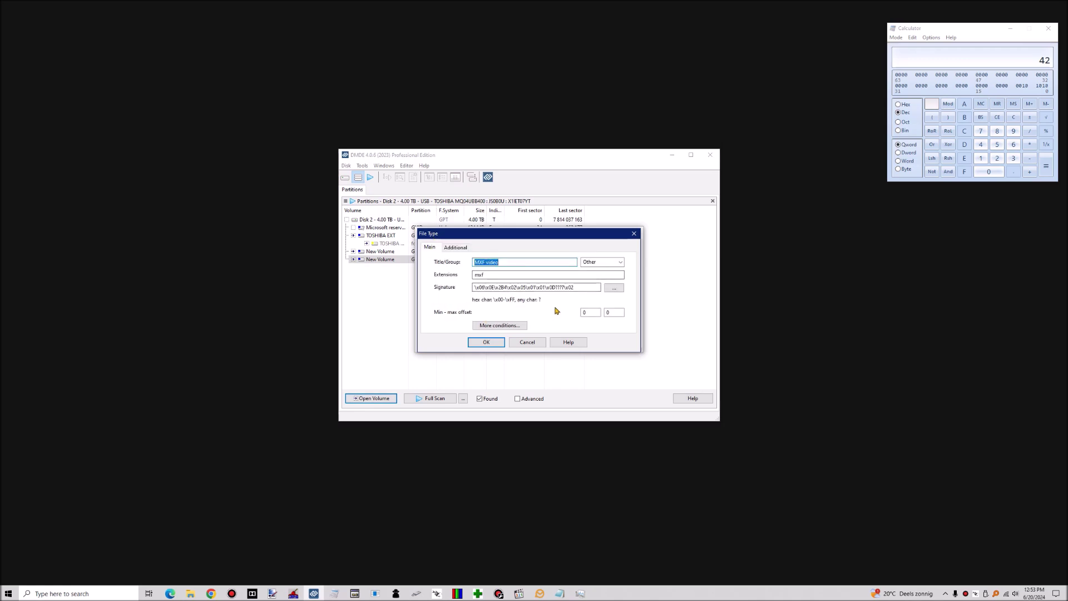